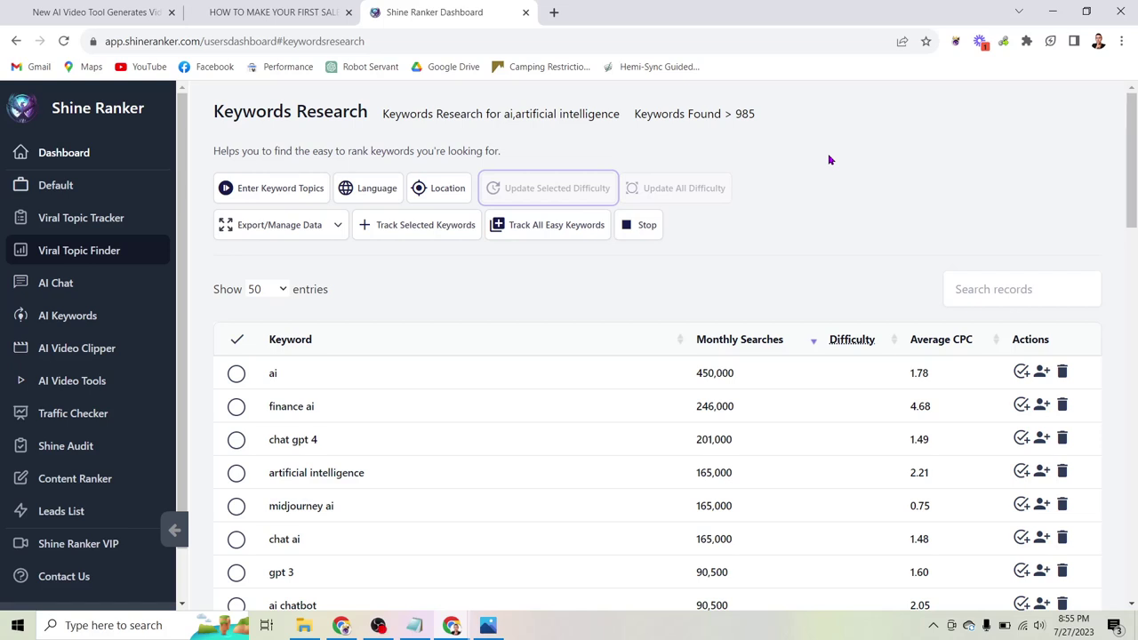
Step: Skim the oneclickvids.com AI video pitch, then glance back at Shine Ranker's keyword results
scroll(826, 245, down, 2)
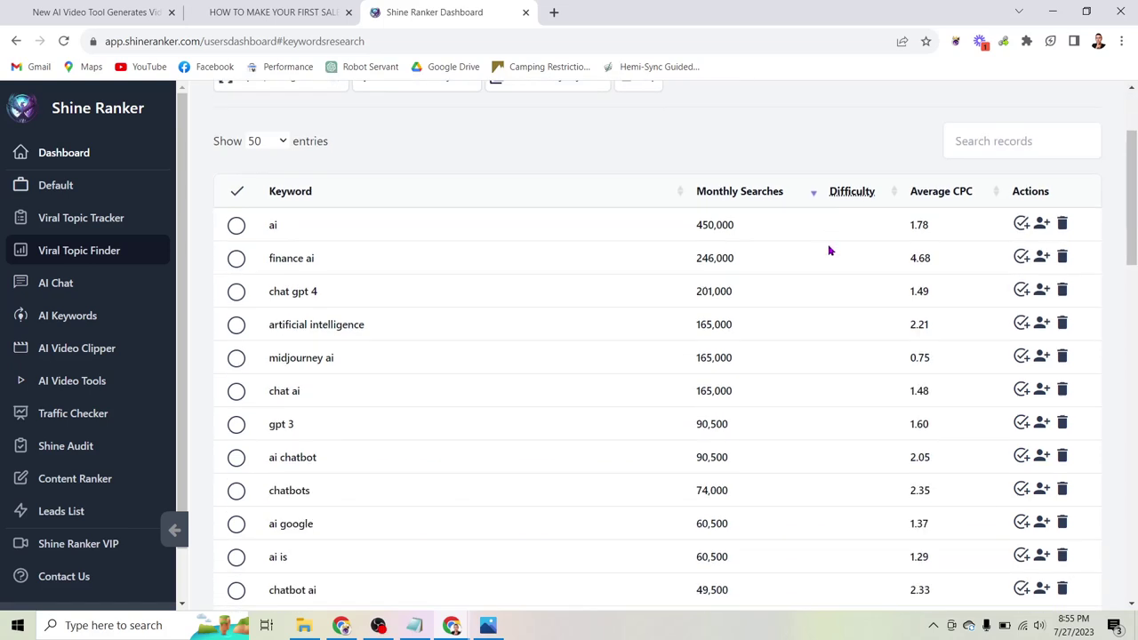
scroll(828, 250, down, 2)
scroll(828, 249, down, 1)
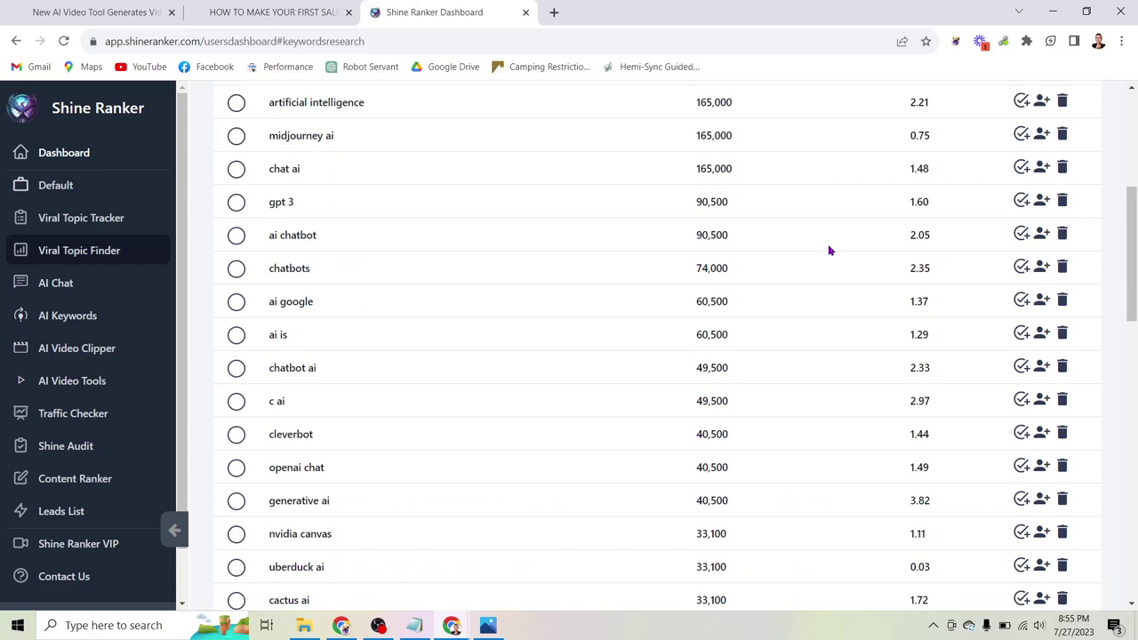
scroll(828, 249, down, 2)
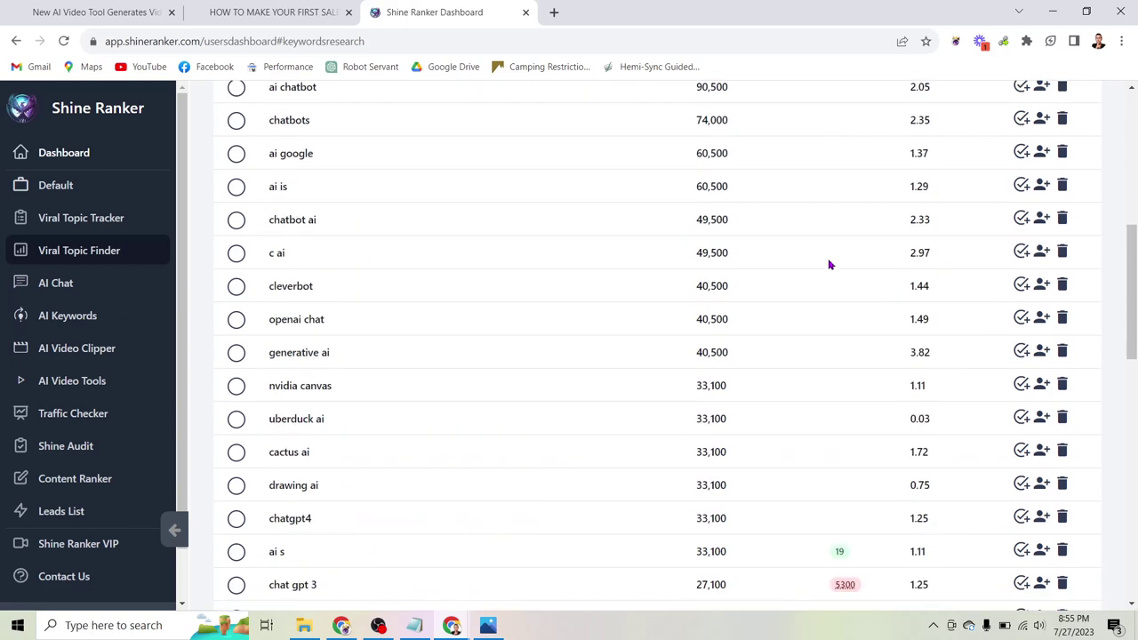
scroll(828, 264, up, 5)
scroll(829, 265, up, 2)
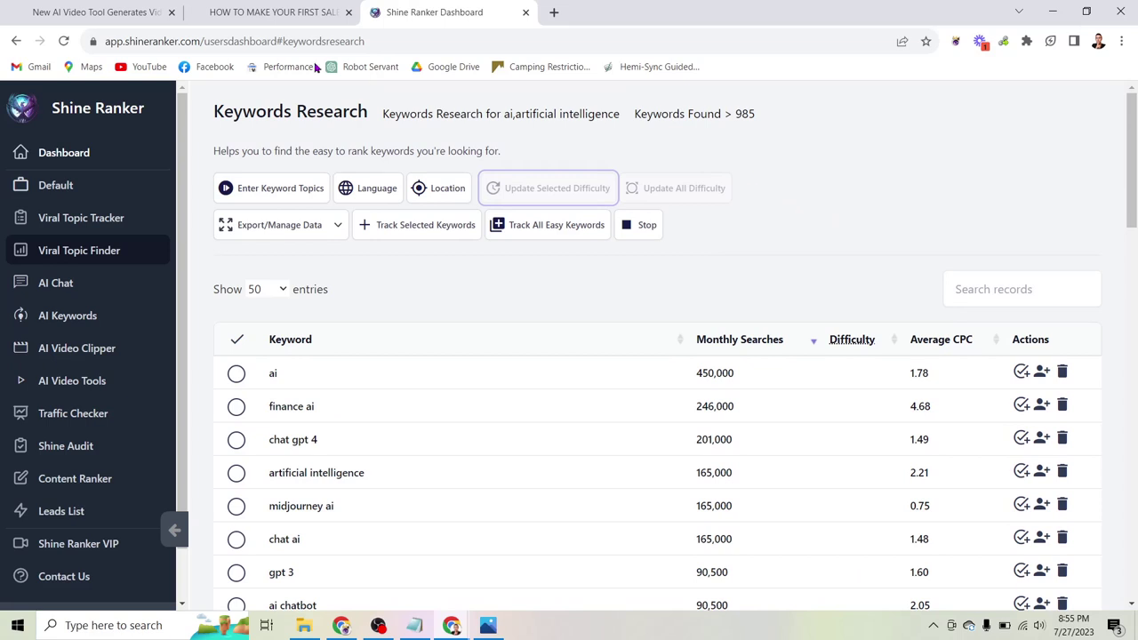
click(150, 11)
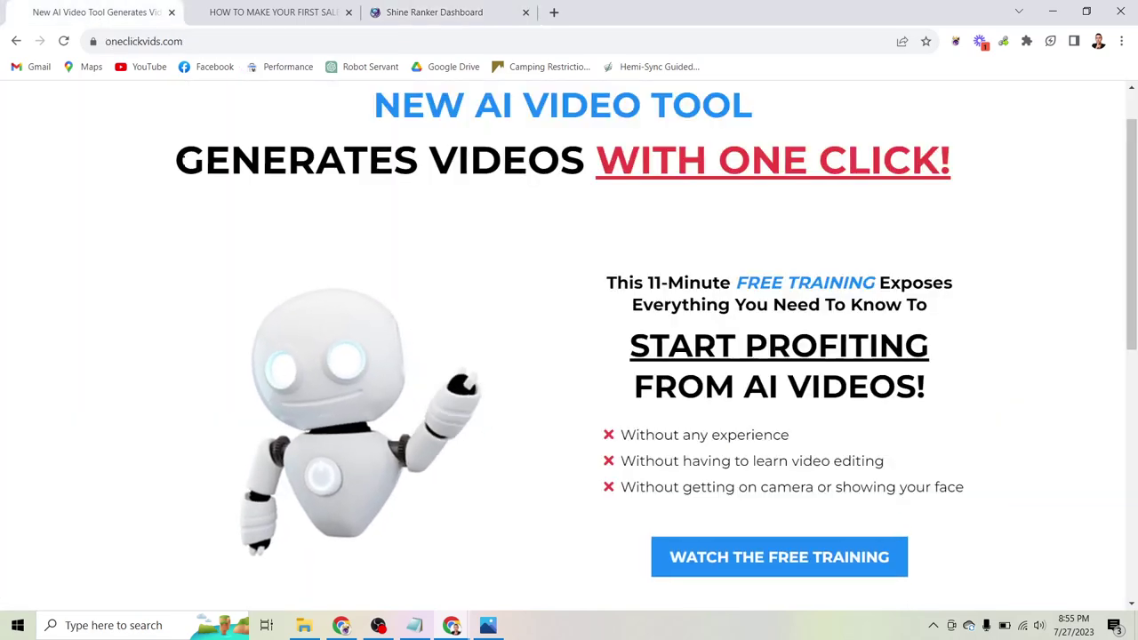
click(405, 14)
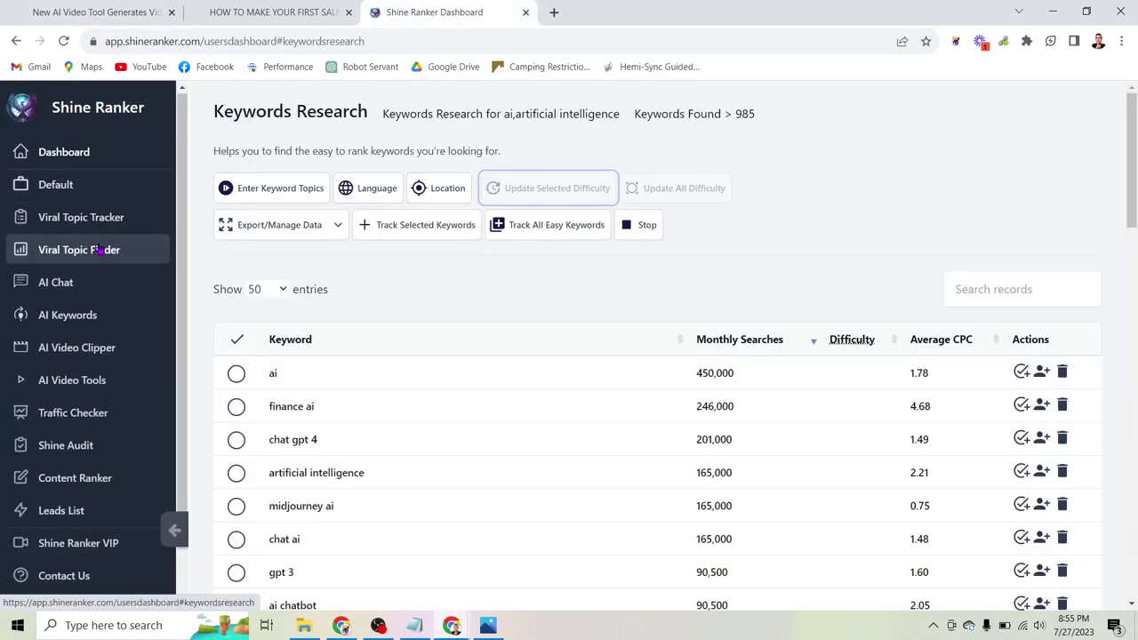
Step: Return to the landing page and highlight its oneclickvids.com web address
scroll(100, 252, down, 2)
scroll(74, 379, up, 2)
click(53, 255)
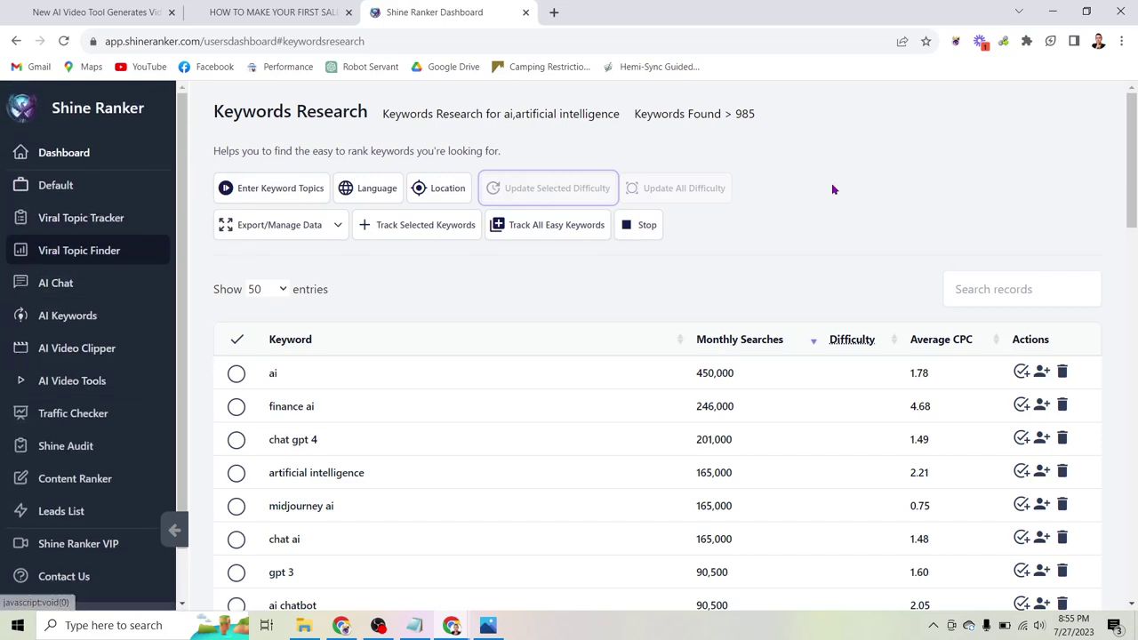
click(52, 12)
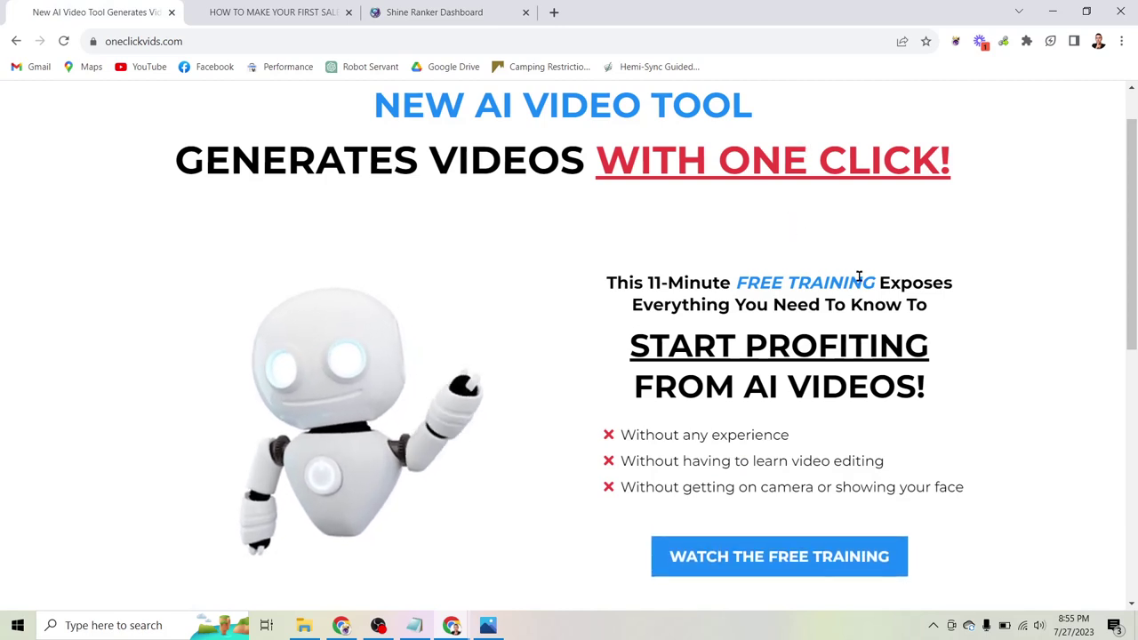
click(238, 38)
triple_click(238, 38)
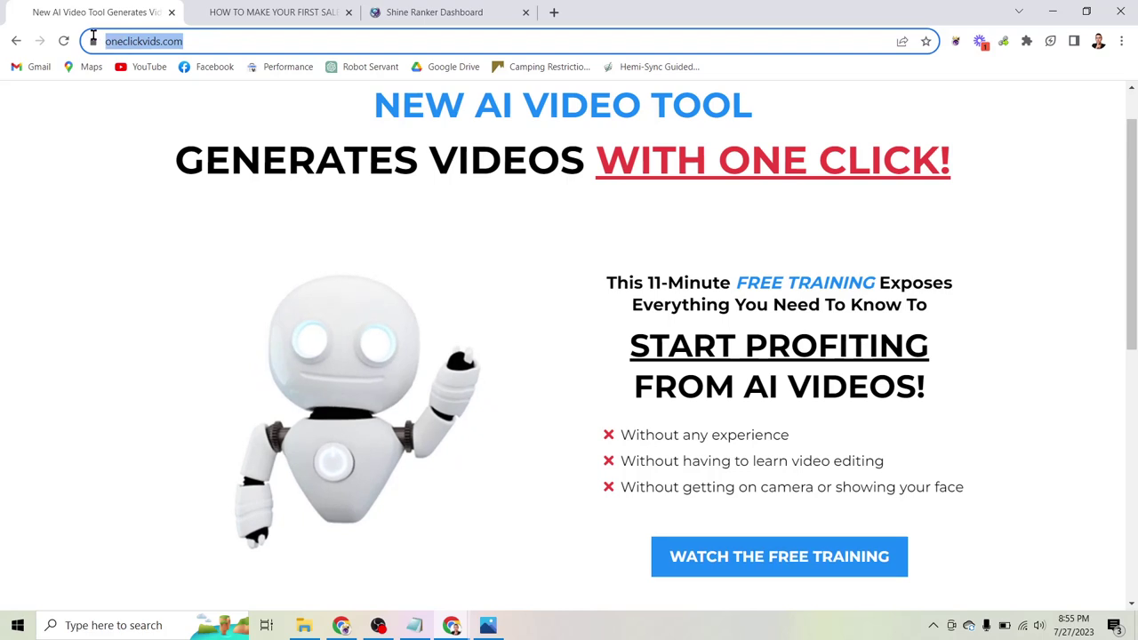
click(90, 198)
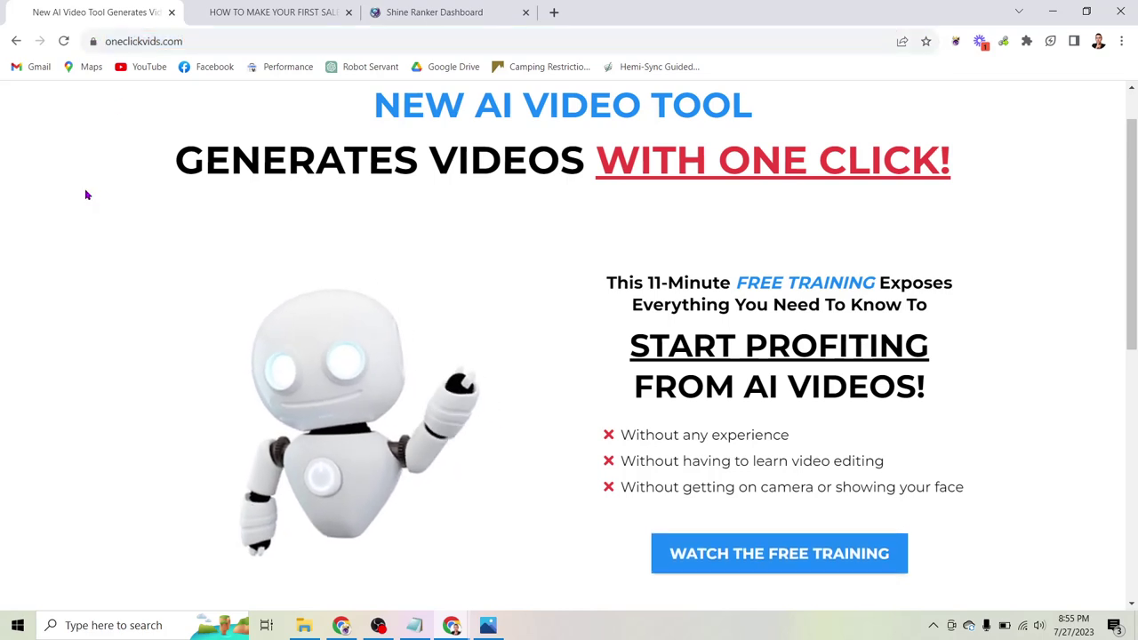
Step: View the Shine Ranker sales video page, then return to the keyword results
click(246, 16)
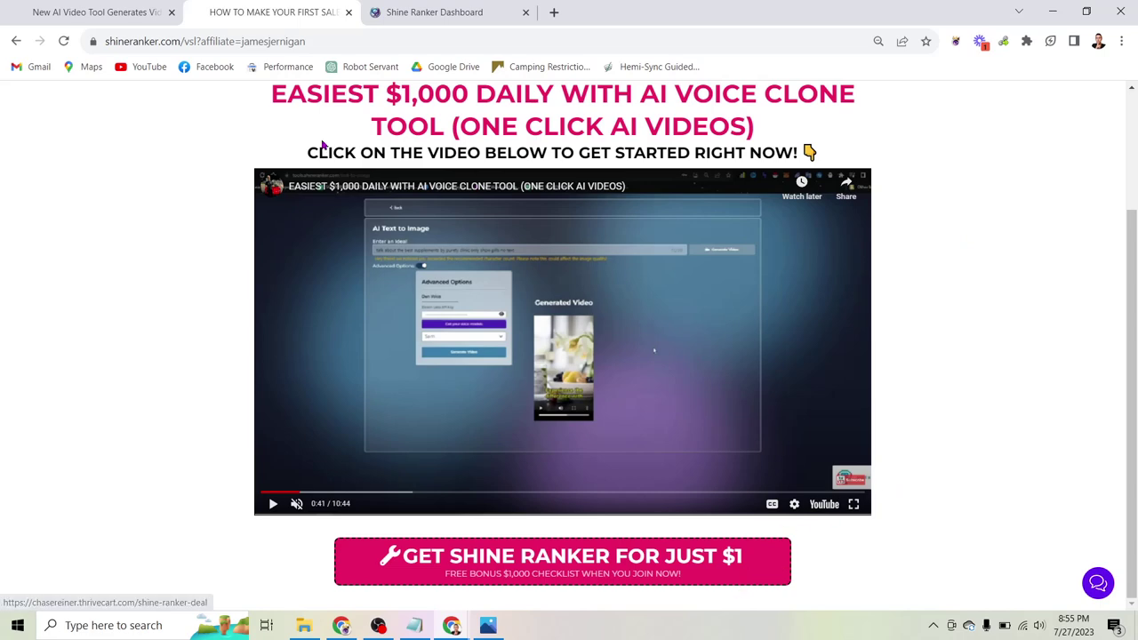
click(66, 27)
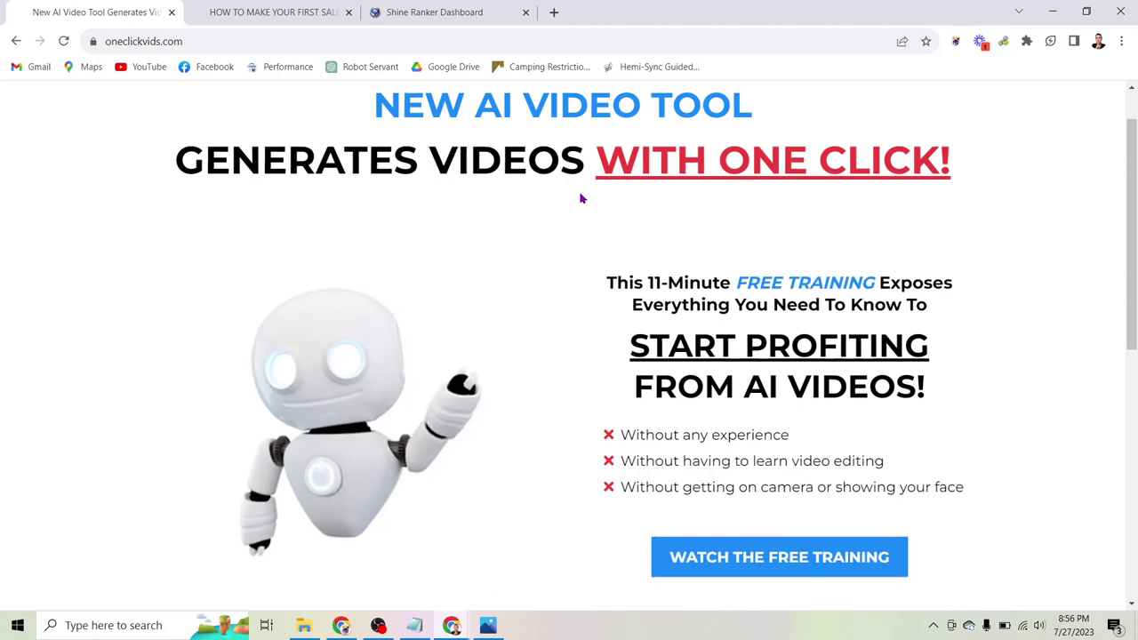
click(433, 13)
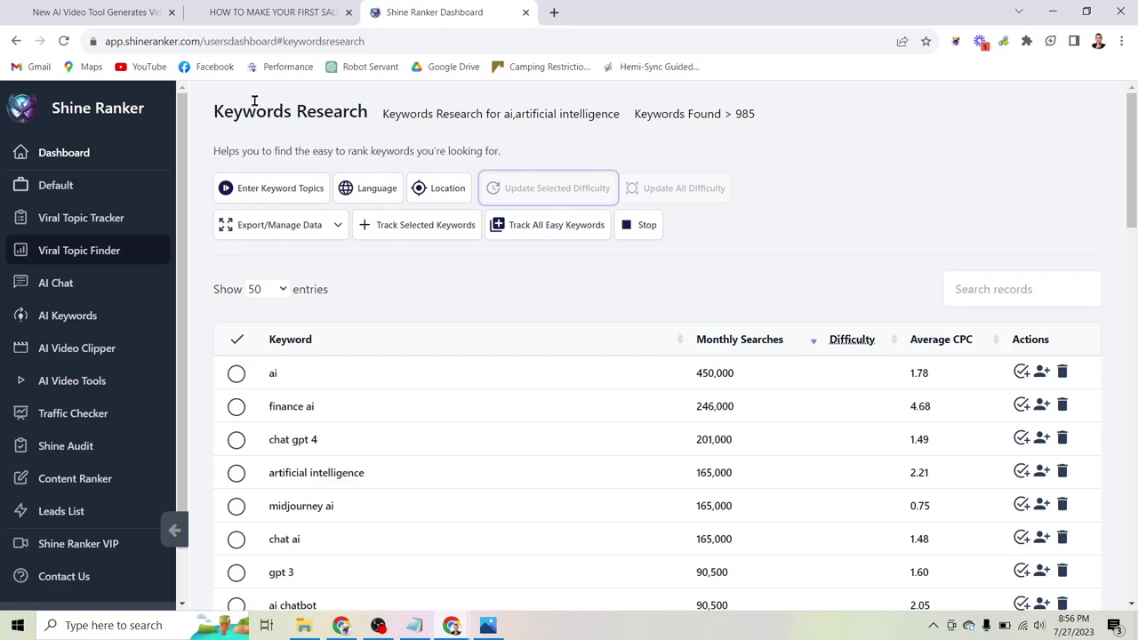
click(107, 152)
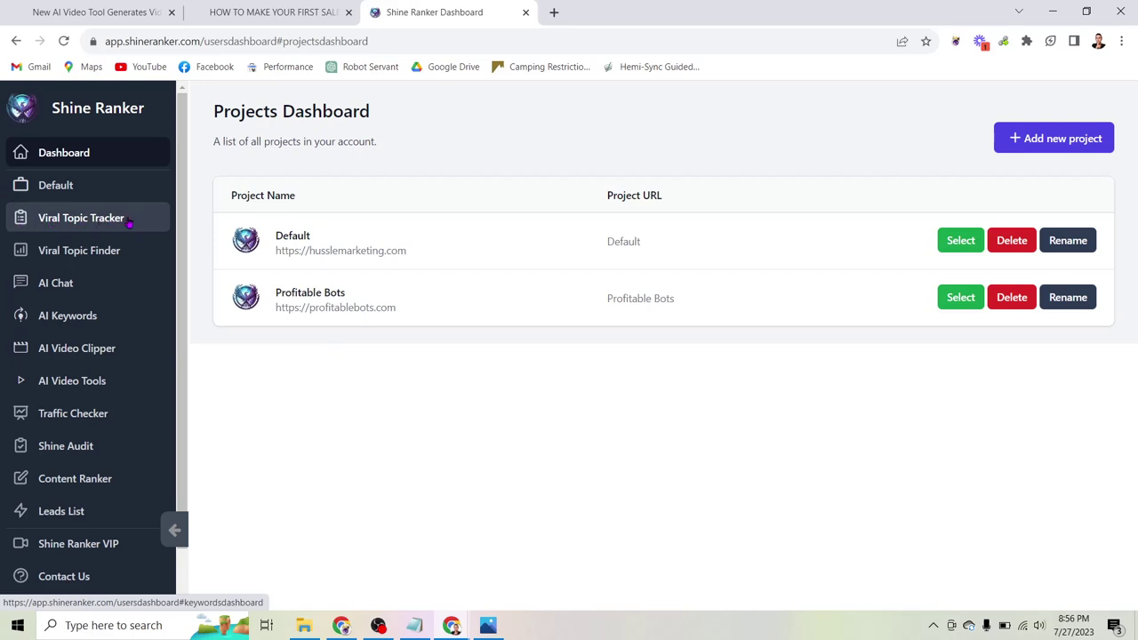
click(90, 256)
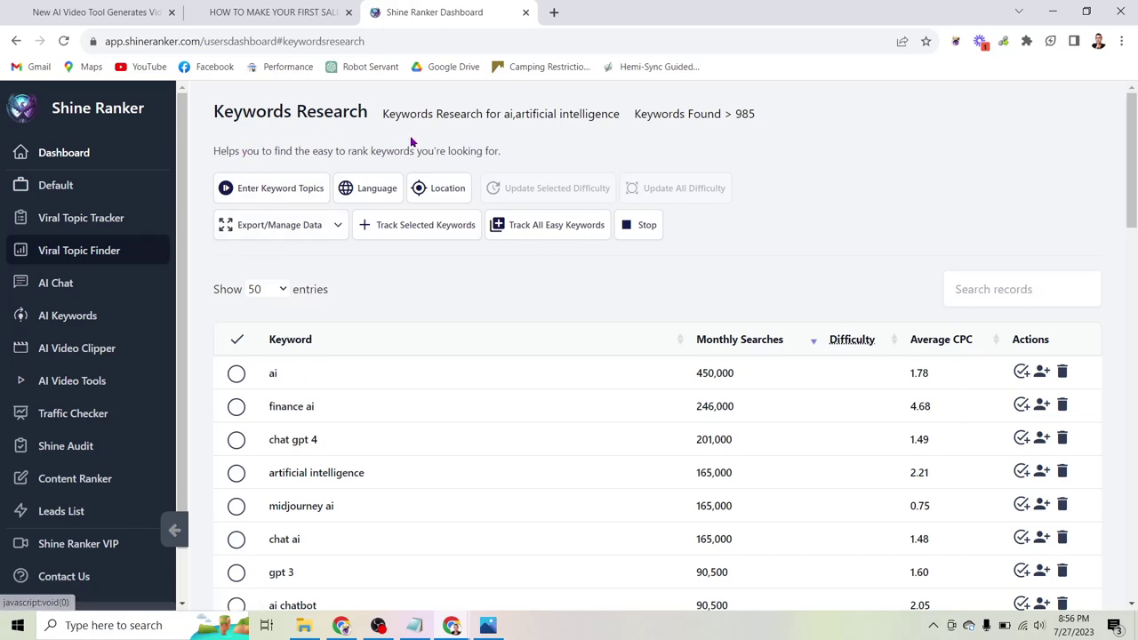
Step: Point out the searched topics 'ai, artificial intelligence' and the 985 keywords found
click(246, 195)
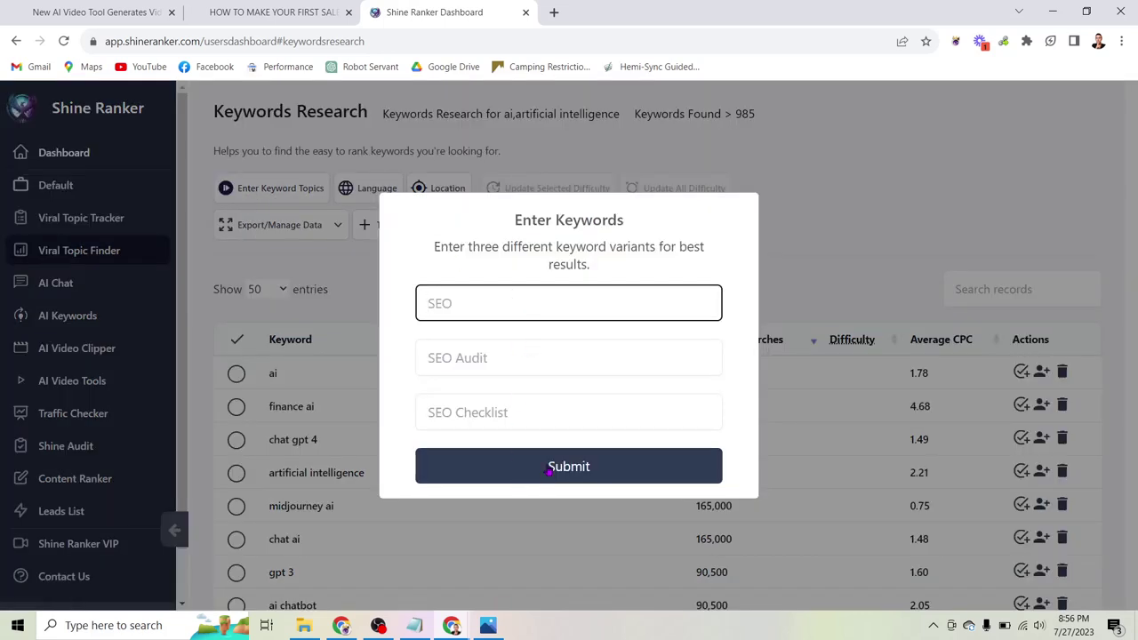
click(884, 237)
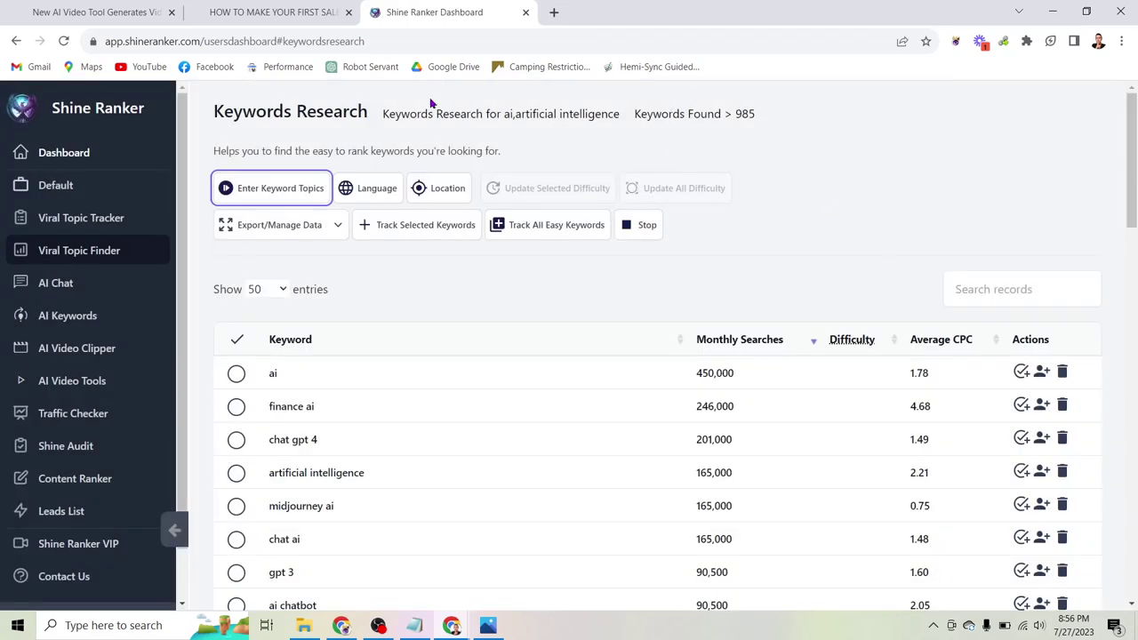
drag(503, 113, 622, 118)
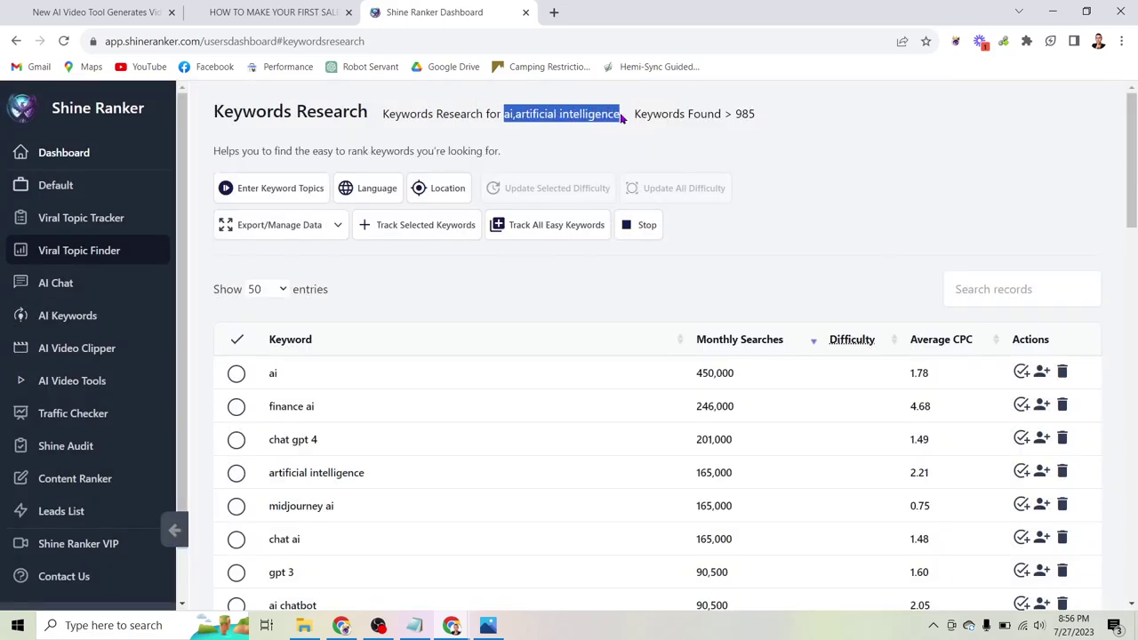
drag(734, 114, 766, 122)
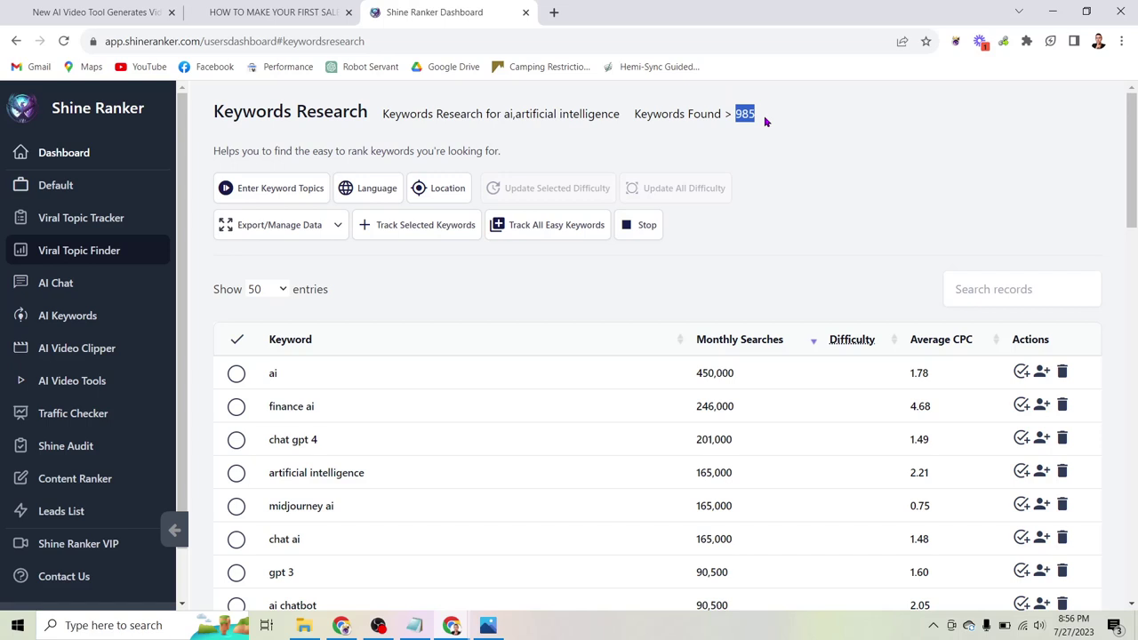
Step: Select every keyword and request difficulty scores for them
scroll(802, 258, down, 2)
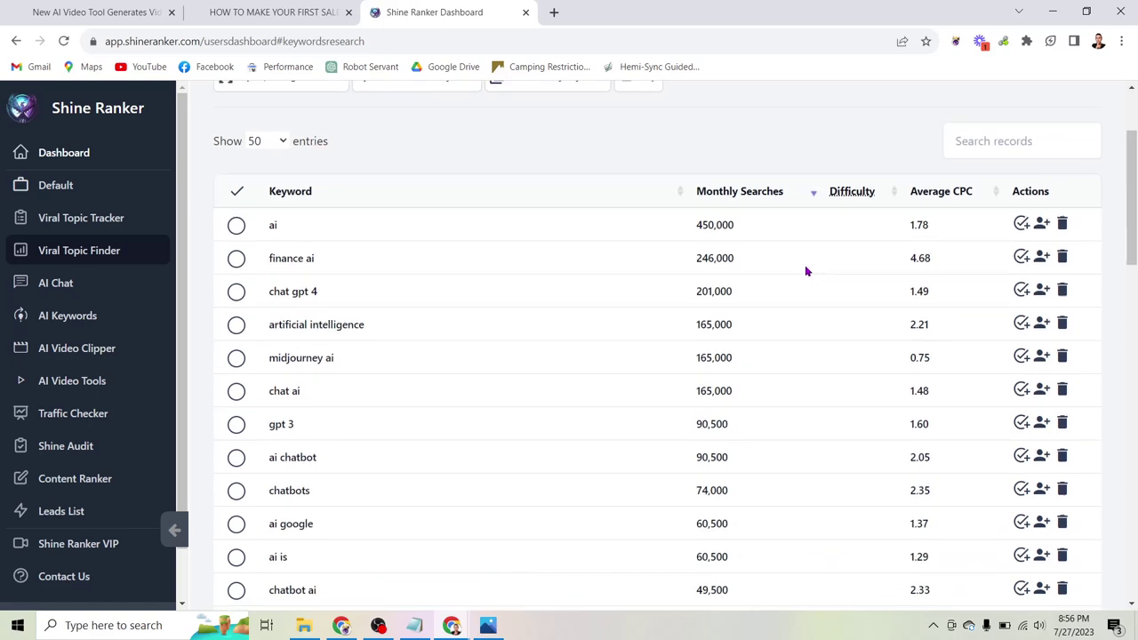
click(233, 194)
scroll(382, 195, up, 2)
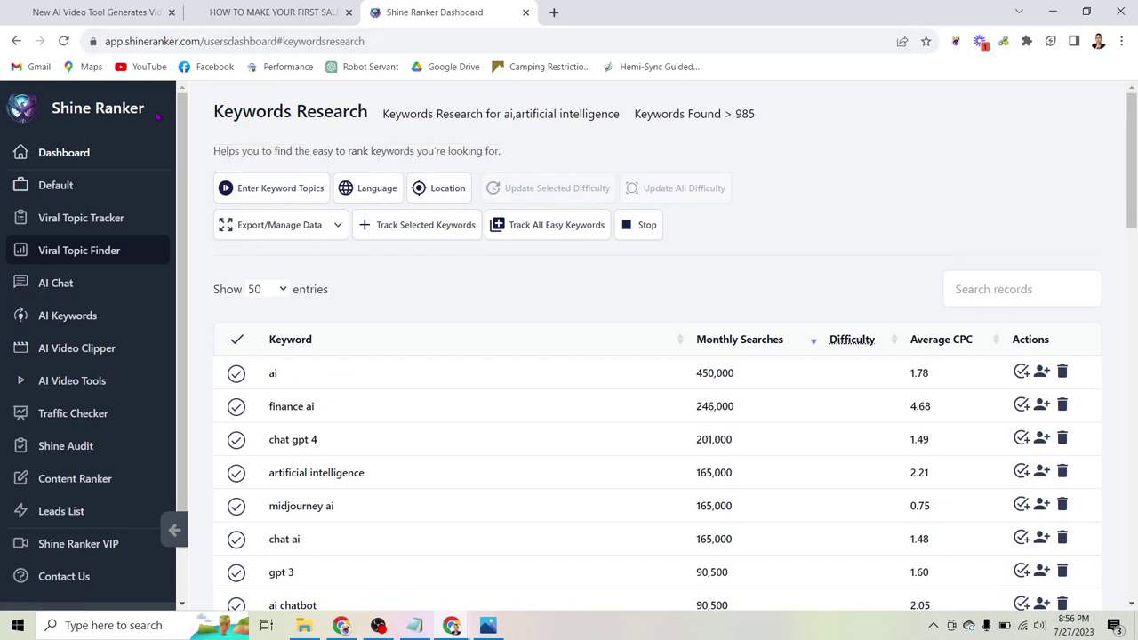
click(639, 228)
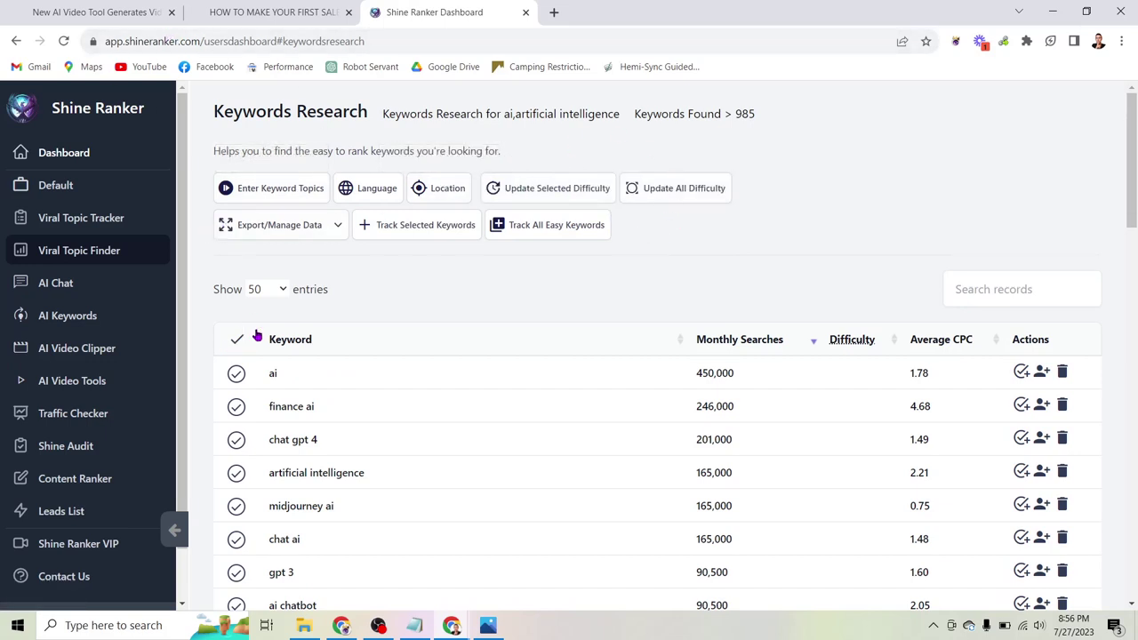
click(580, 188)
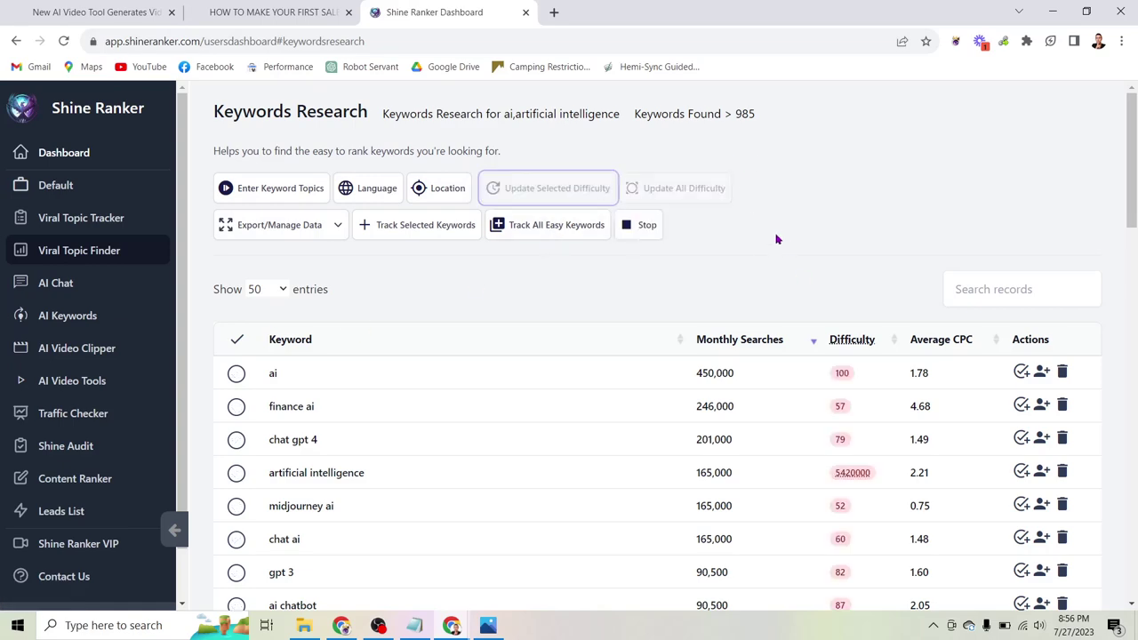
Step: Highlight the keyword 'cactus ai' and its search volume in the table
scroll(789, 355, down, 2)
scroll(792, 332, down, 2)
scroll(818, 287, down, 2)
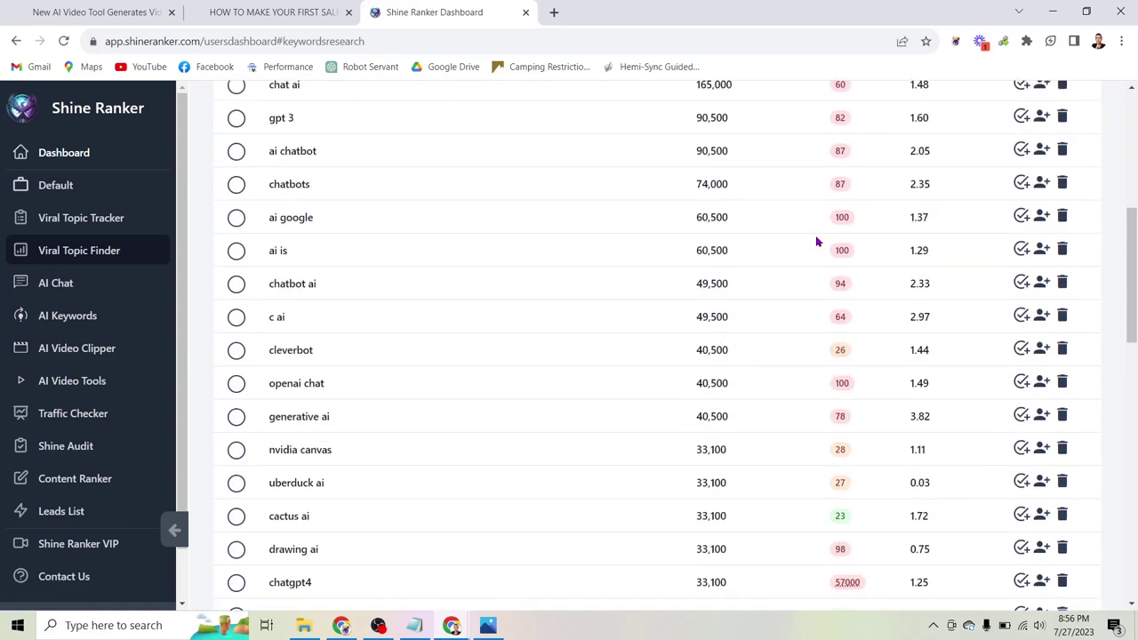
scroll(815, 241, down, 2)
scroll(817, 264, down, 1)
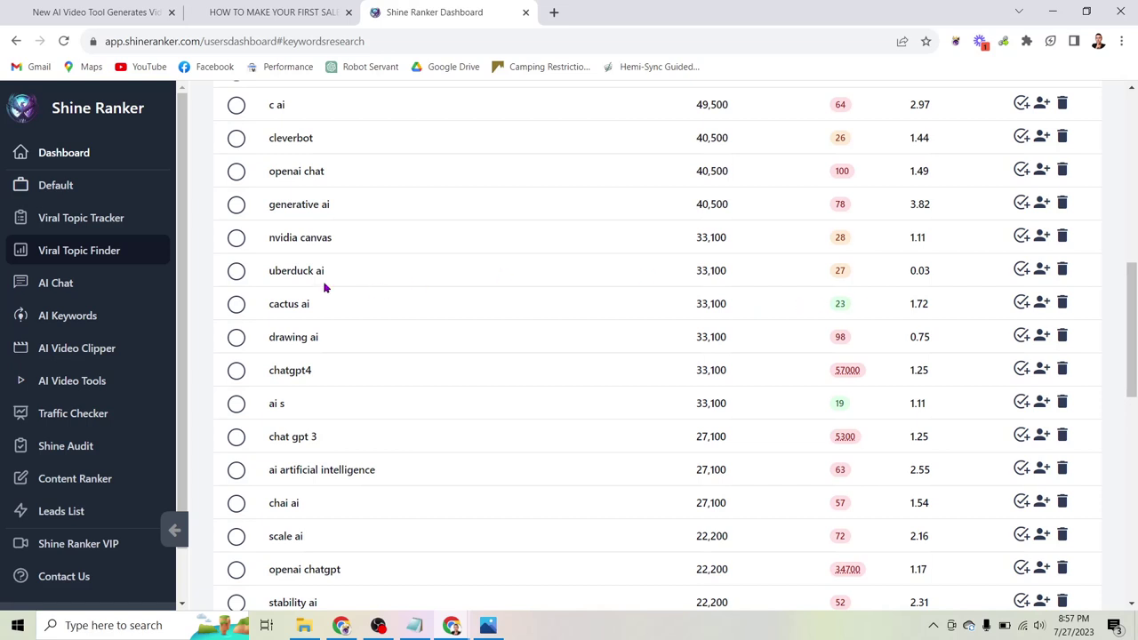
drag(271, 308, 380, 310)
click(702, 300)
drag(700, 301, 732, 308)
click(732, 309)
Step: Scroll down to the pagination bar showing 1–50 of 985 entries
scroll(454, 243, down, 3)
scroll(454, 244, down, 3)
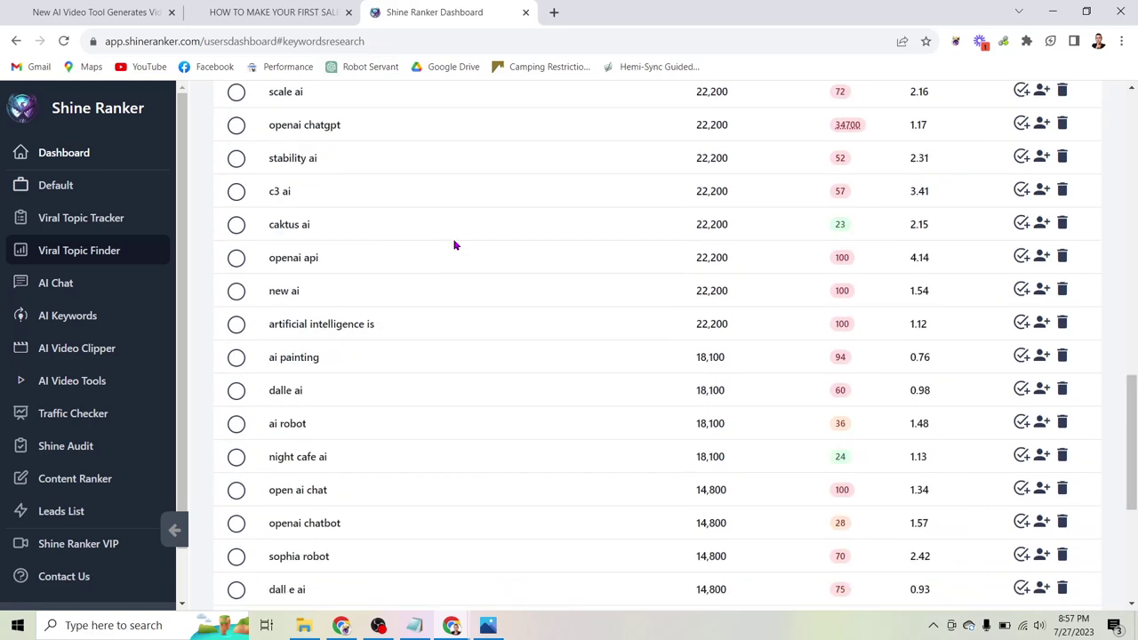
scroll(497, 249, down, 2)
scroll(518, 251, down, 2)
scroll(518, 251, down, 1)
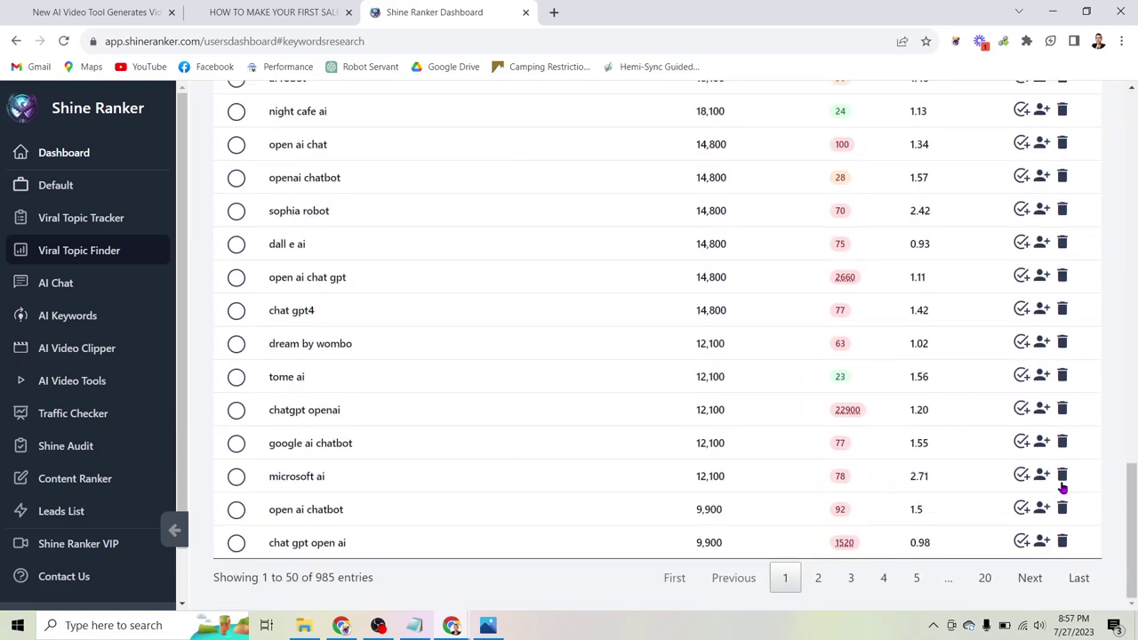
Step: Open AI Chat showing the 15-second TikTok script for a content creation bootcamp
click(89, 286)
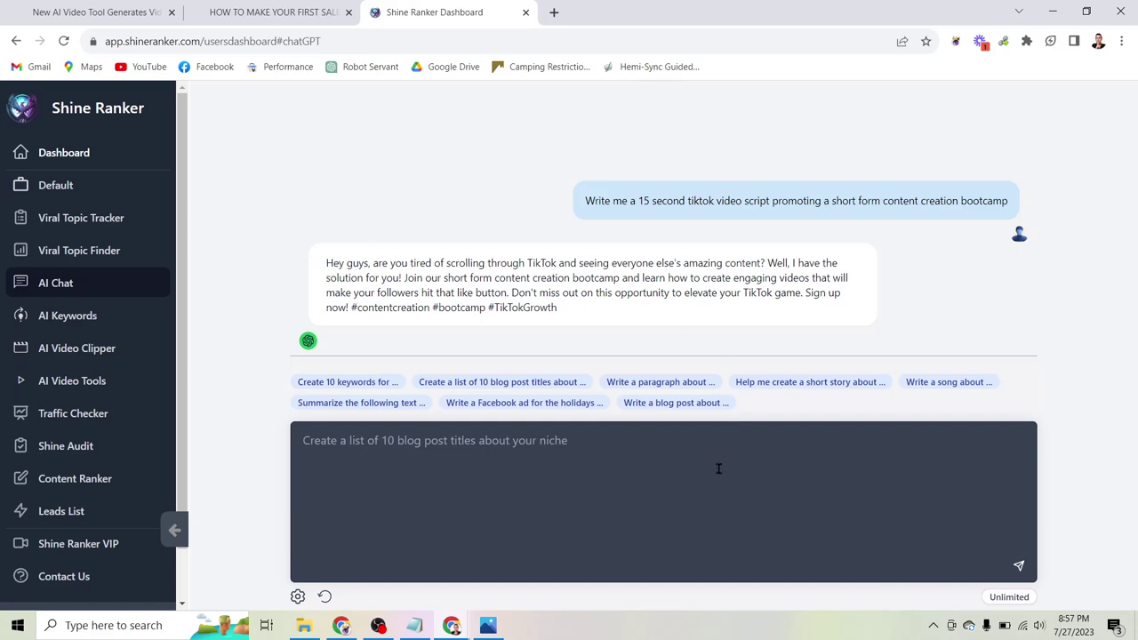
Step: Open AI Keywords and show suggestions for the saved 'artificial intelligence' keyword
click(68, 317)
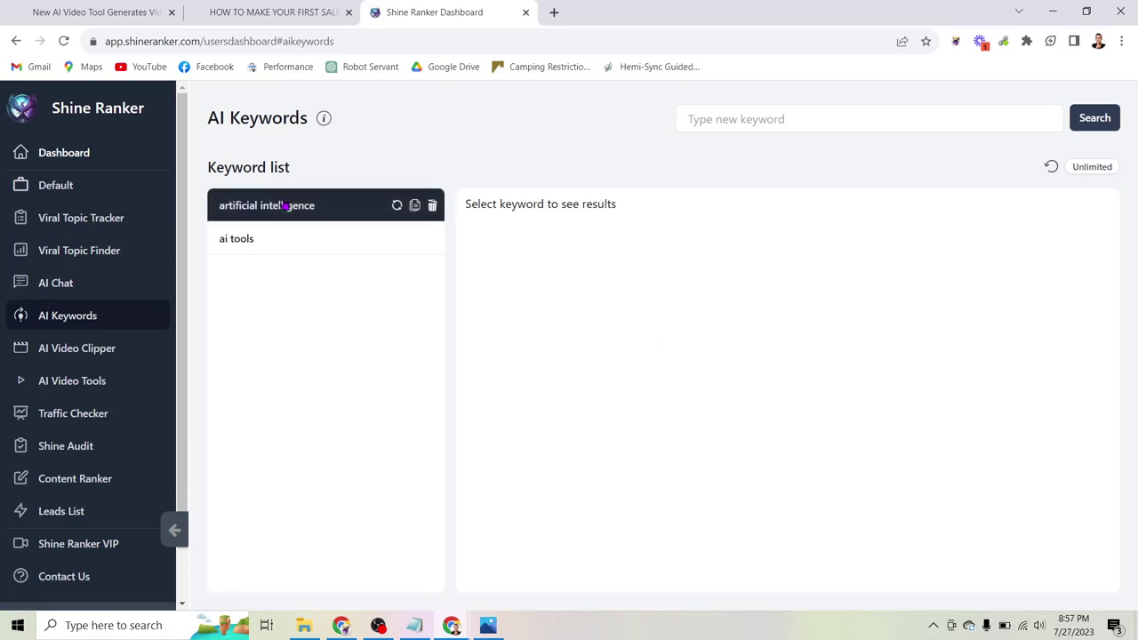
click(285, 205)
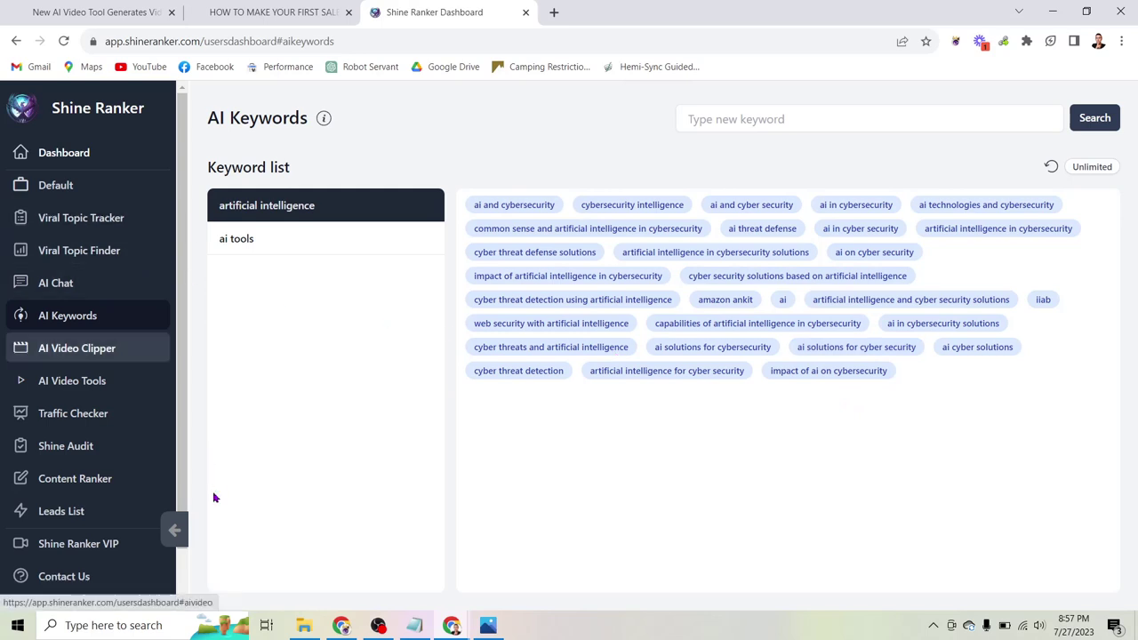
Step: Open 'Buy 10000 Youtube Subscribers' in Content Ranker and scroll its semantic keywords panel
click(58, 480)
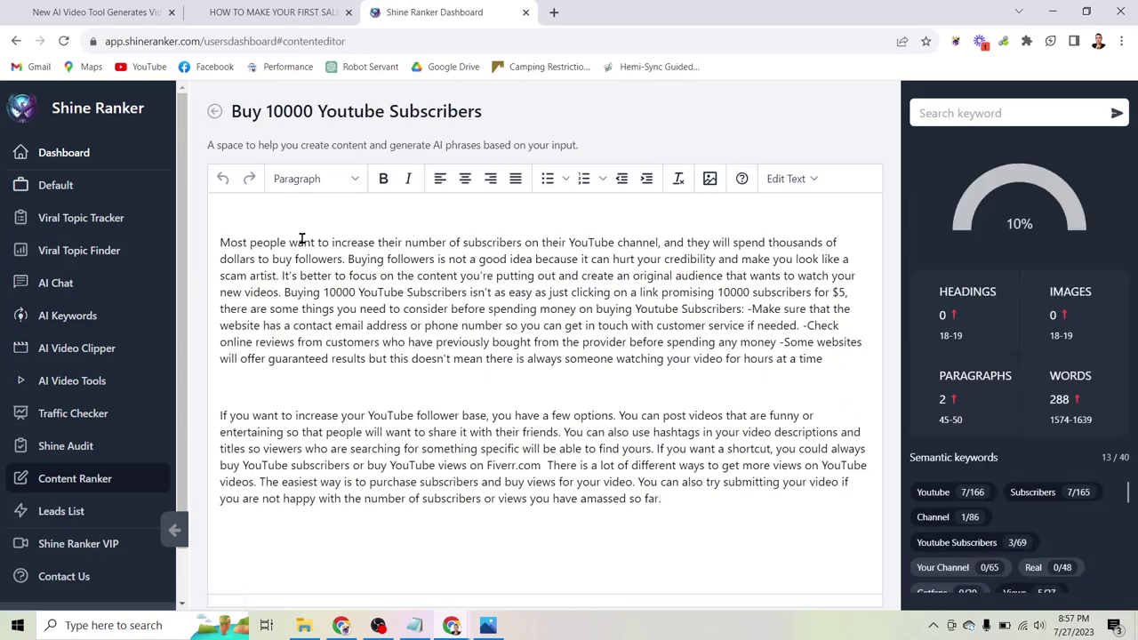
click(830, 513)
scroll(1041, 497, down, 3)
scroll(1044, 524, down, 1)
scroll(1047, 551, down, 3)
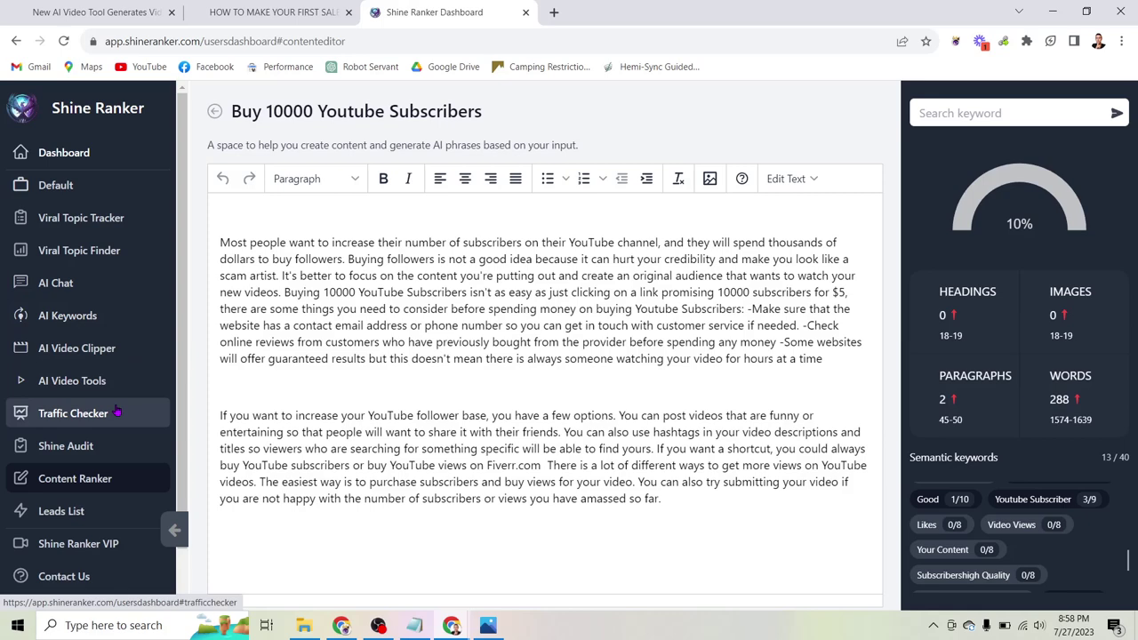
Step: Open Traffic Checker and scroll through husslemarketing.com's 193 ranked keywords
click(117, 413)
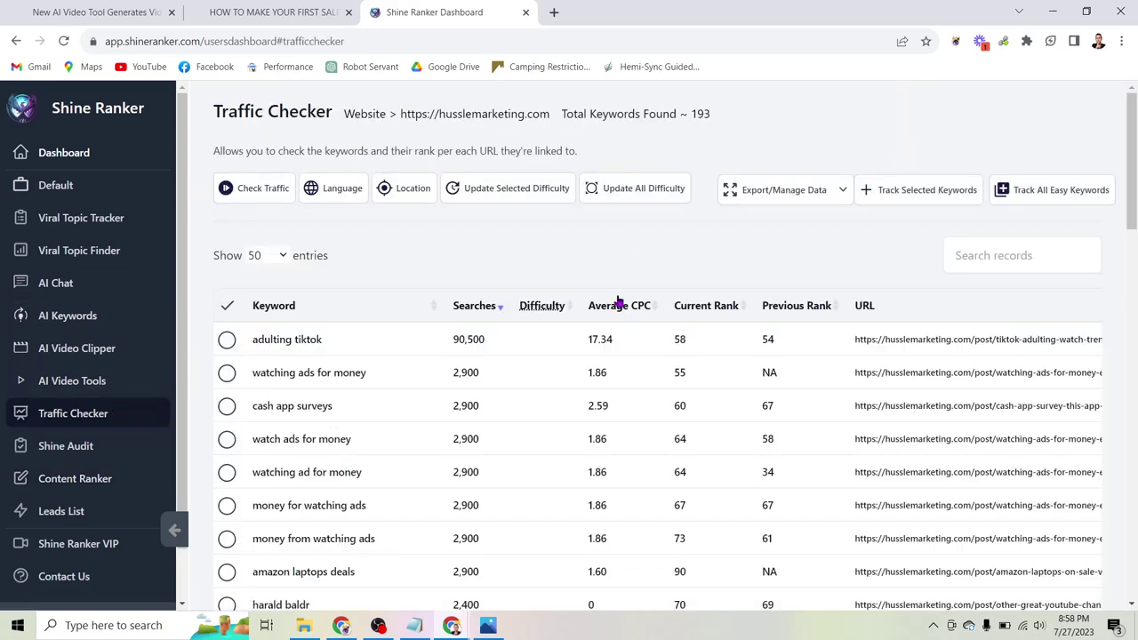
scroll(617, 300, down, 2)
scroll(622, 343, up, 2)
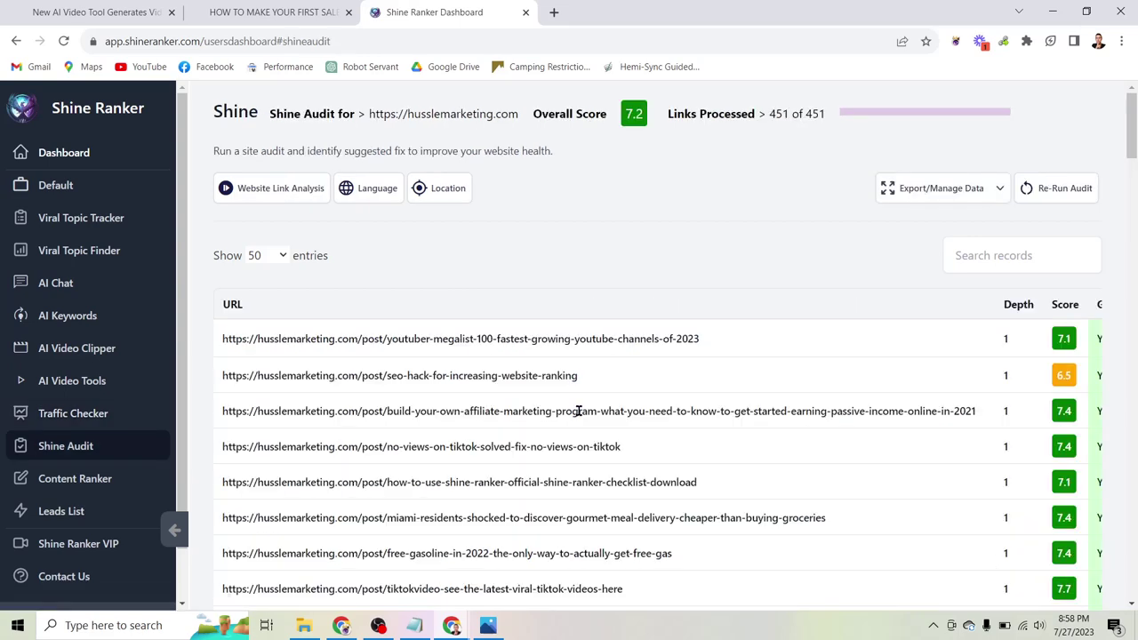
Step: Start a Website Link Analysis in Shine Audit and dismiss the link prompt
click(269, 184)
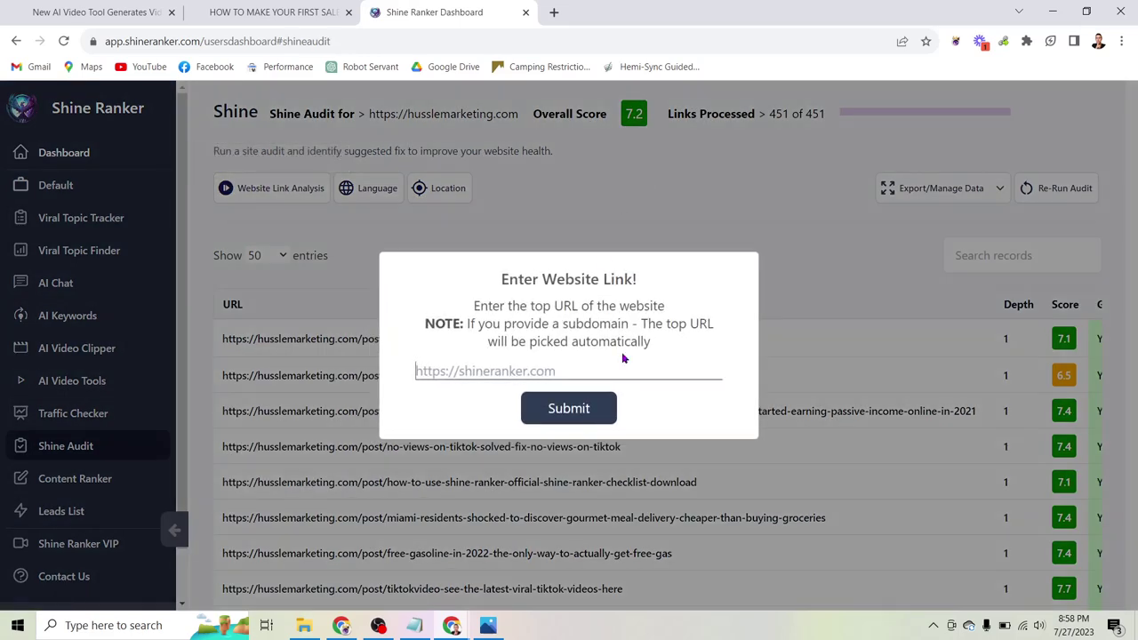
click(767, 219)
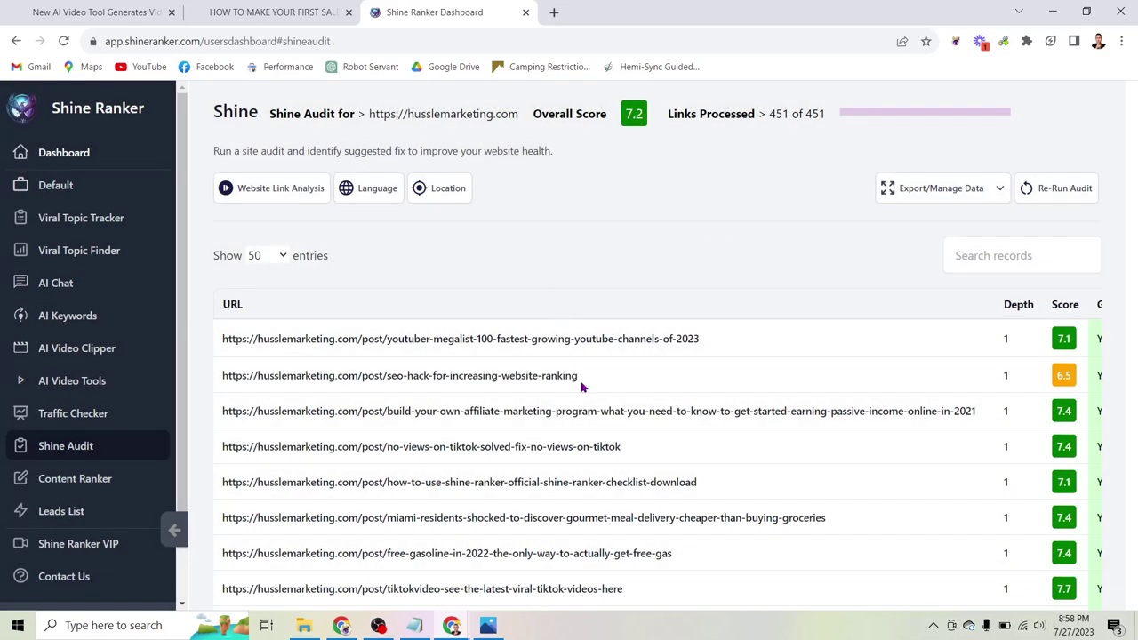
scroll(604, 400, down, 1)
Step: Scroll the per-page results table across to the contact-form column and back
scroll(605, 400, right, 2)
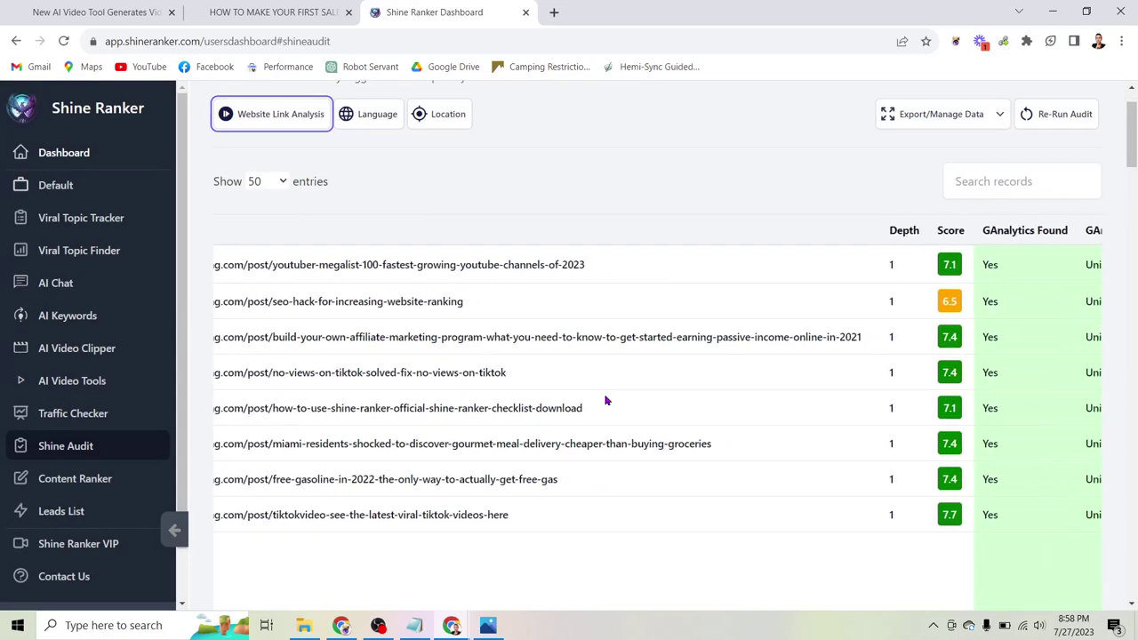
scroll(604, 400, right, 2)
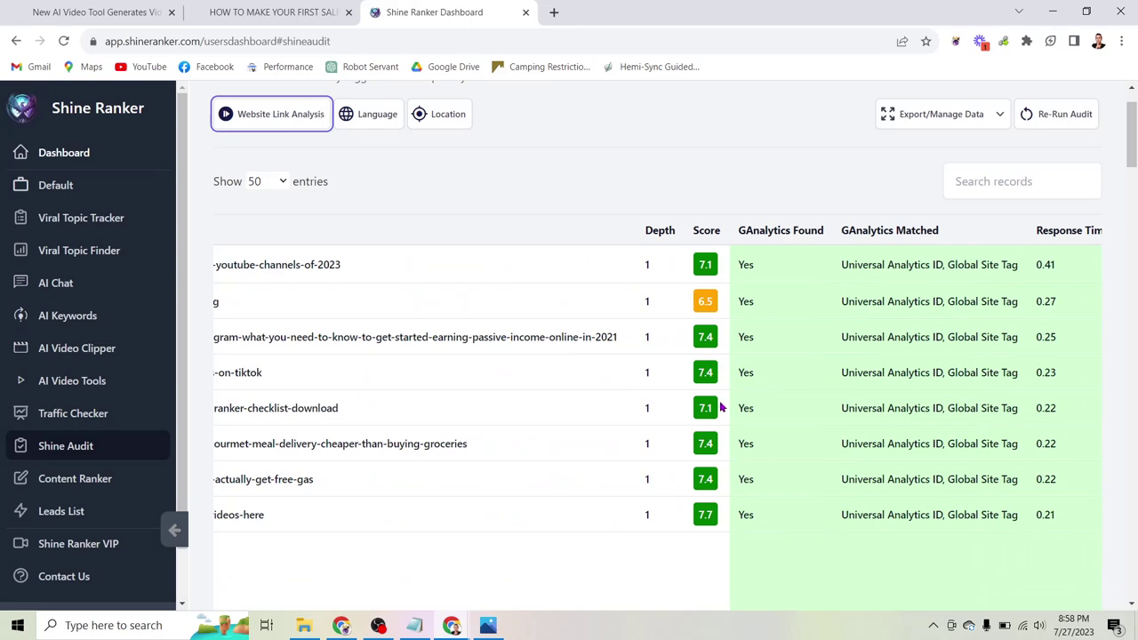
scroll(782, 369, right, 1)
scroll(782, 370, right, 1)
scroll(782, 370, right, 2)
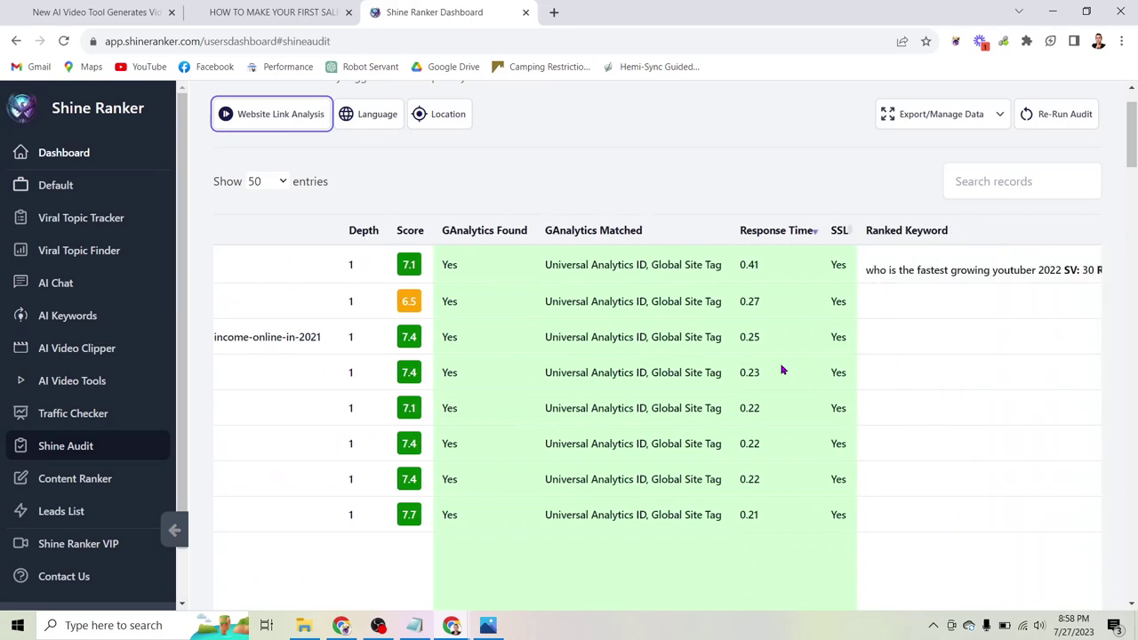
scroll(783, 370, right, 3)
scroll(782, 370, right, 2)
scroll(782, 370, right, 1)
scroll(782, 369, right, 2)
scroll(782, 370, right, 3)
scroll(783, 369, right, 2)
scroll(782, 370, right, 1)
scroll(782, 370, right, 3)
scroll(782, 369, right, 1)
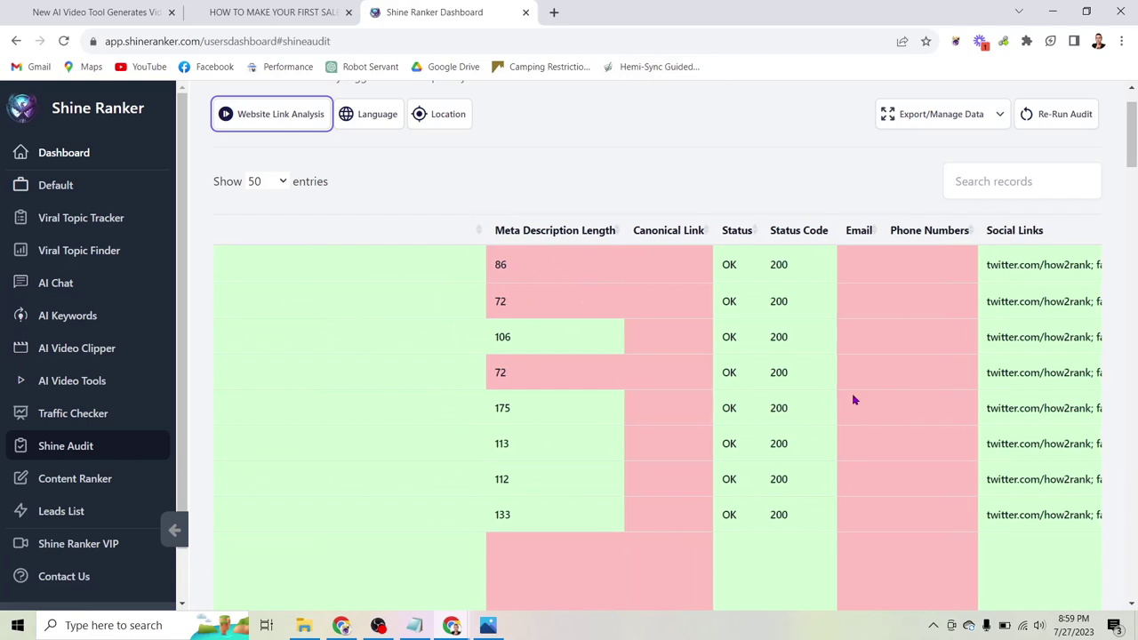
scroll(852, 400, right, 2)
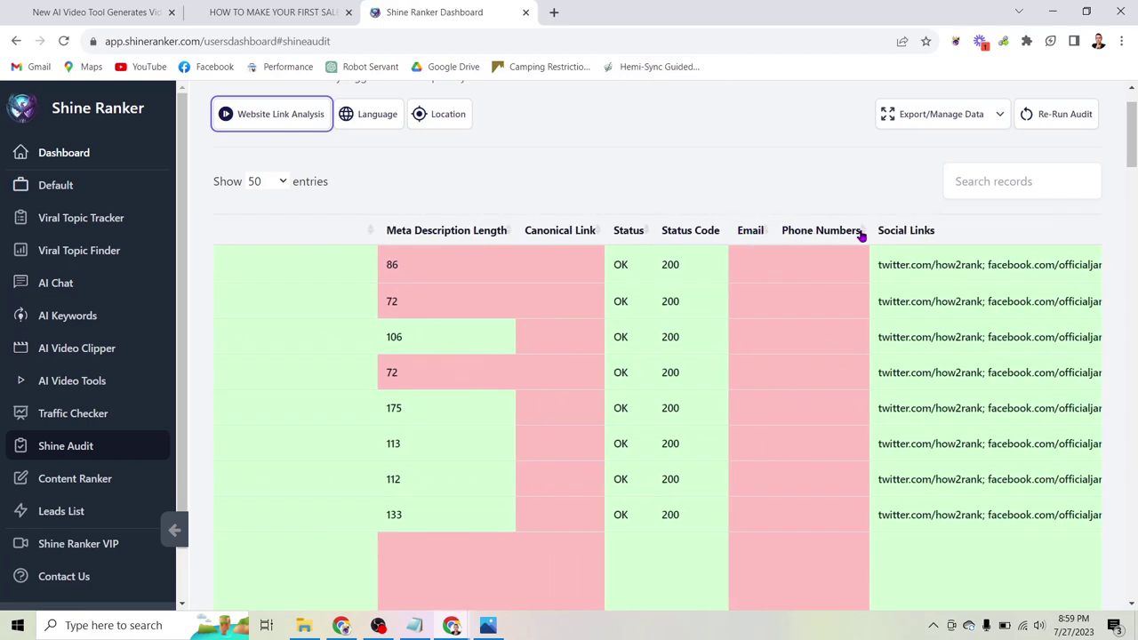
scroll(881, 368, right, 4)
scroll(881, 368, right, 4)
scroll(882, 367, right, 3)
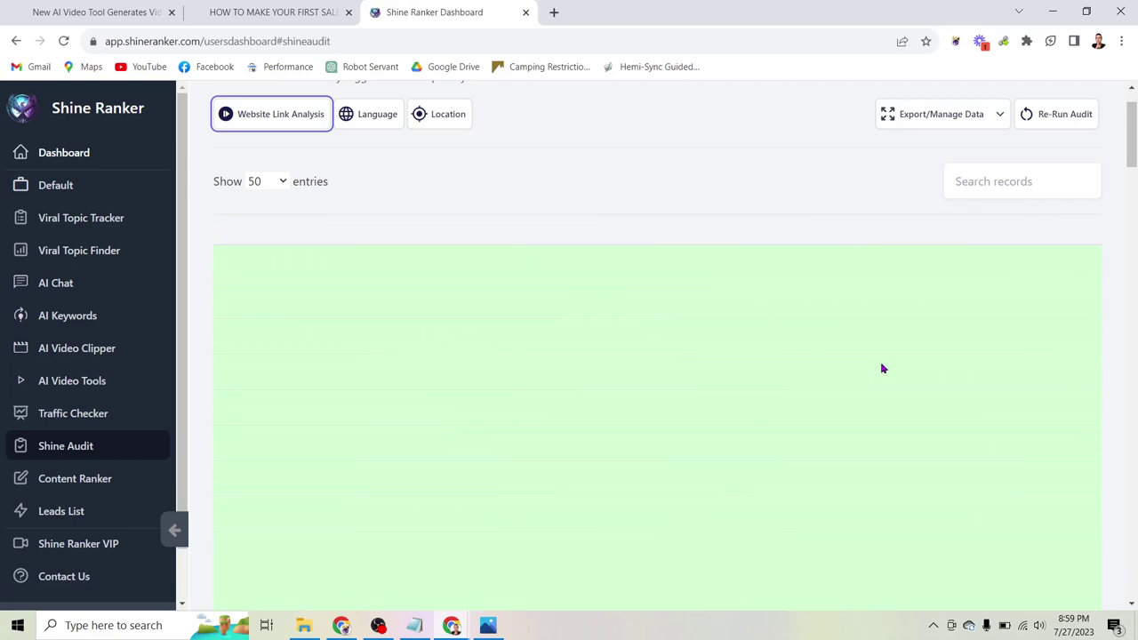
scroll(882, 368, left, 10)
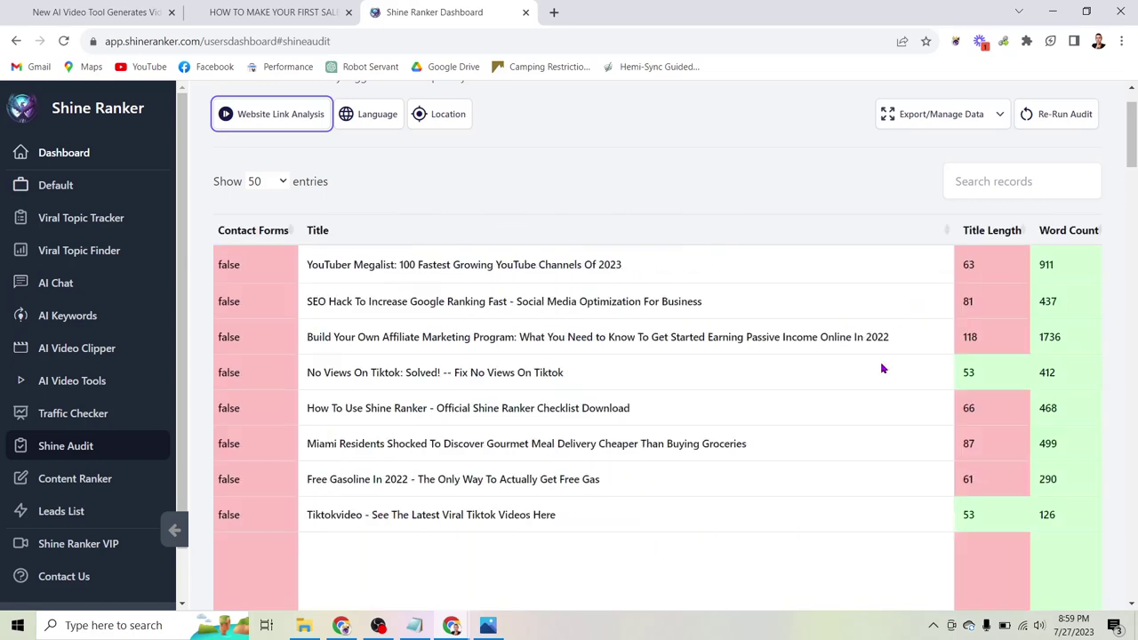
scroll(883, 368, right, 6)
scroll(882, 368, left, 3)
scroll(883, 368, left, 3)
scroll(882, 368, left, 5)
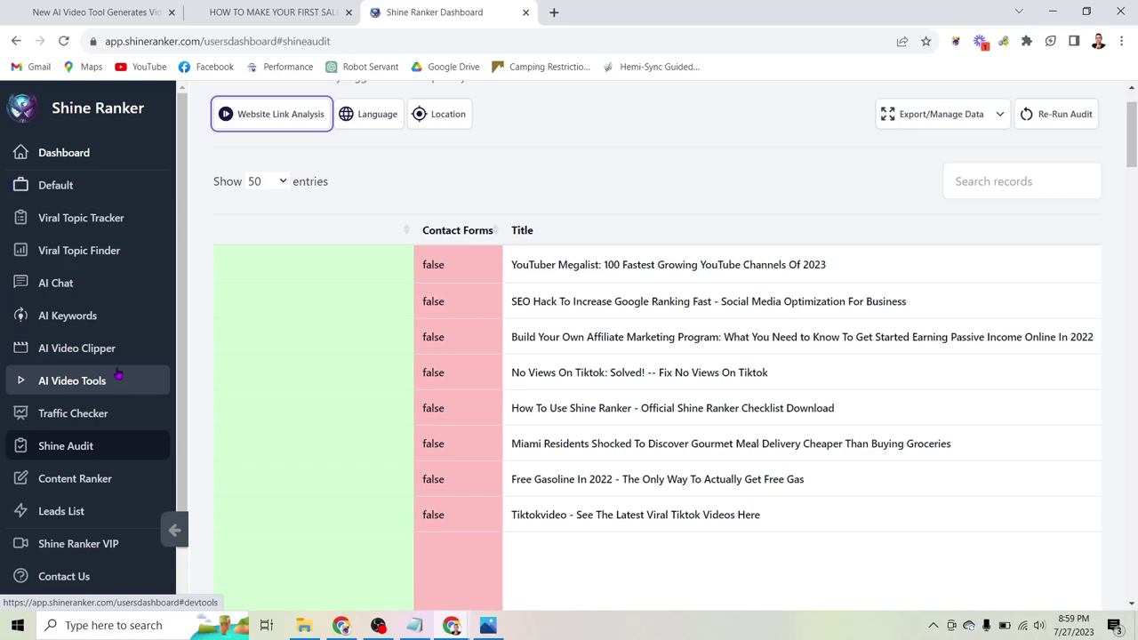
Step: Visit AI Video Clipper and AI Video Tools, then return to the tools overview
click(108, 357)
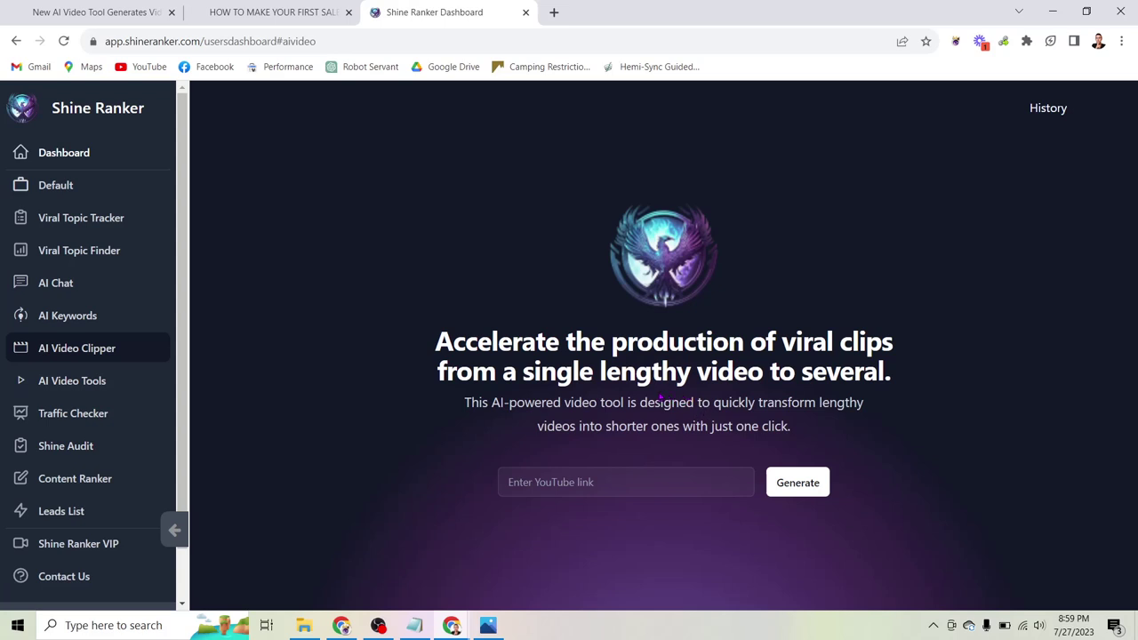
click(49, 380)
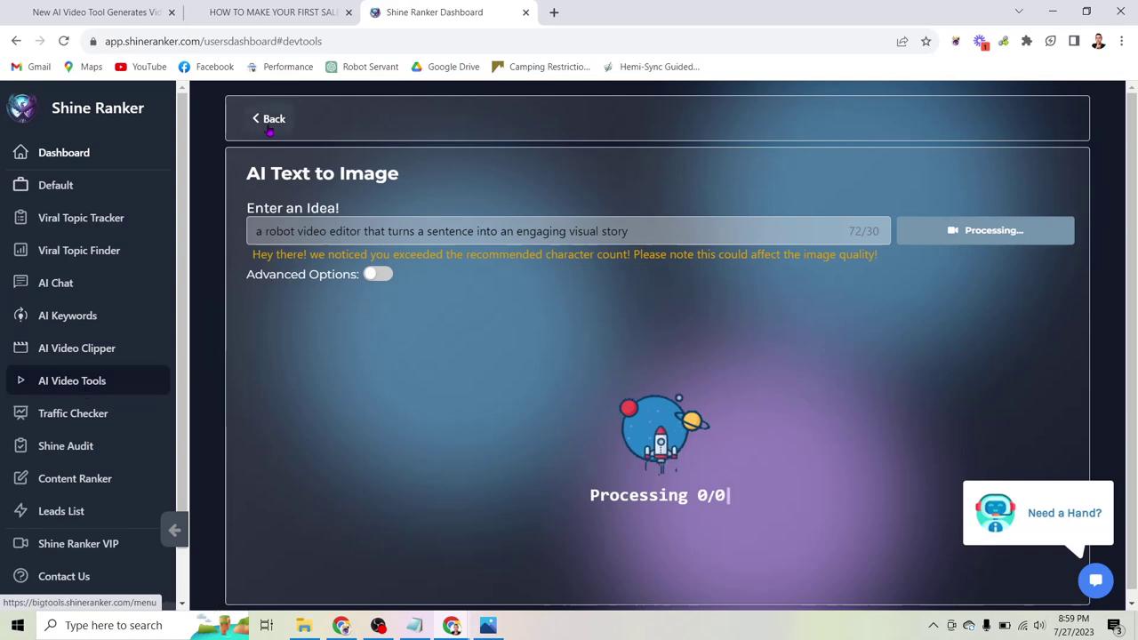
click(267, 118)
Step: Browse the tools and select the robot video editor prompt in Text to Image
scroll(894, 389, down, 1)
scroll(895, 388, down, 3)
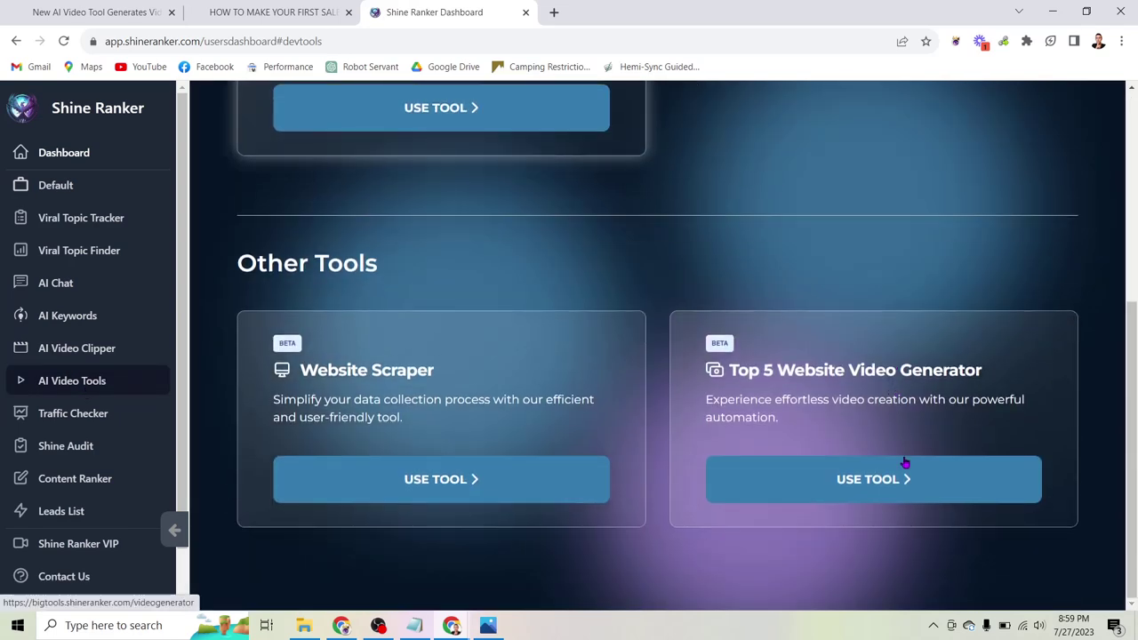
scroll(385, 290, up, 3)
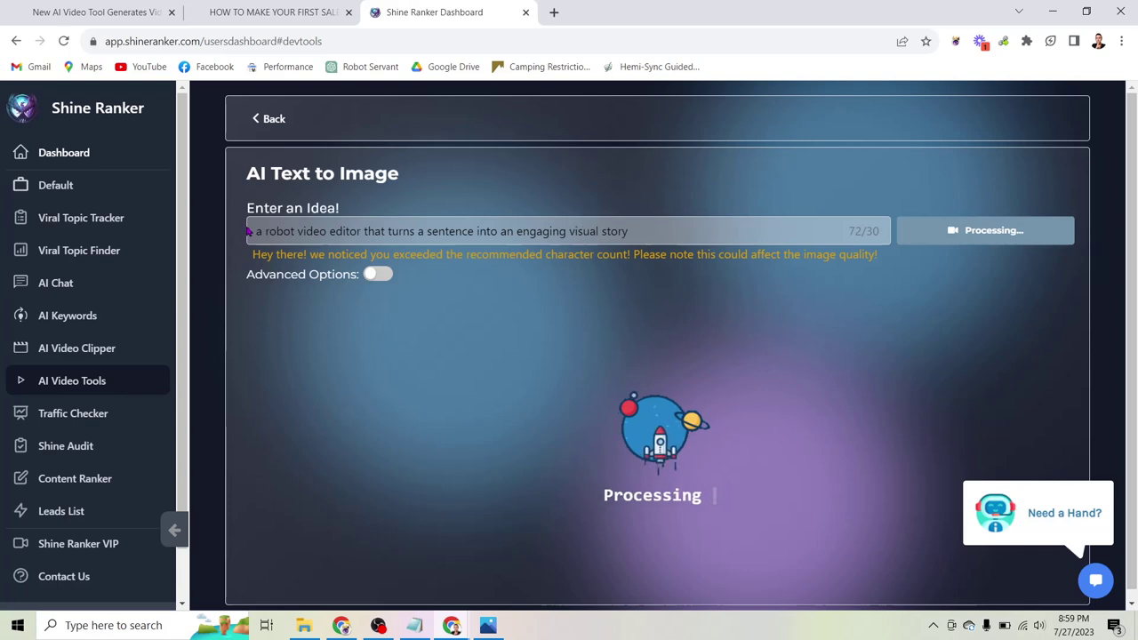
drag(249, 231, 795, 241)
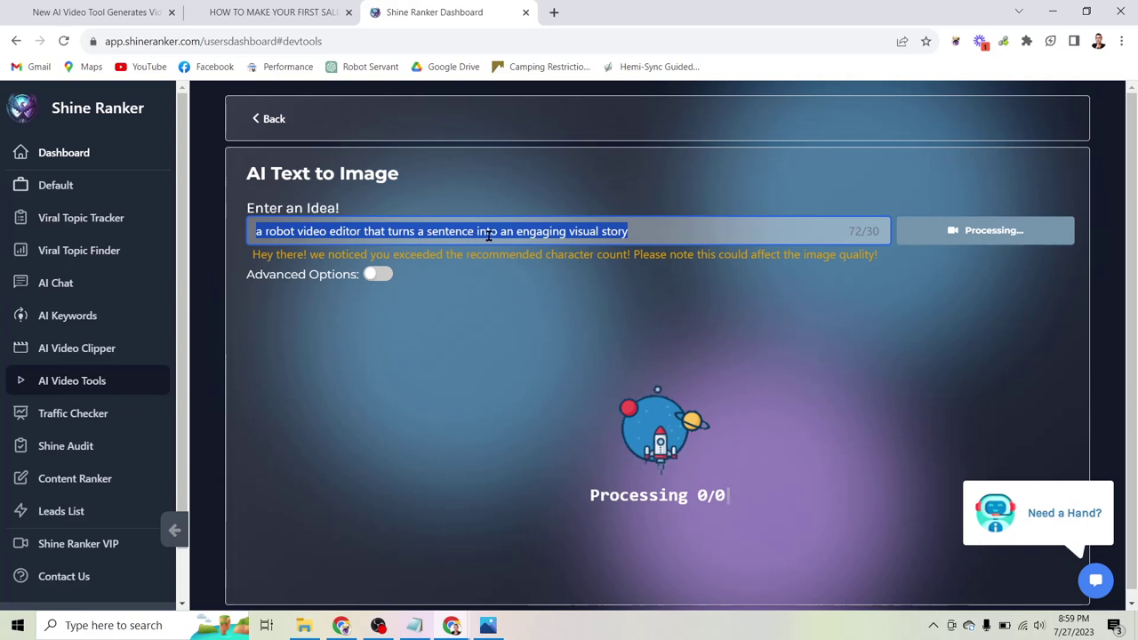
click(649, 235)
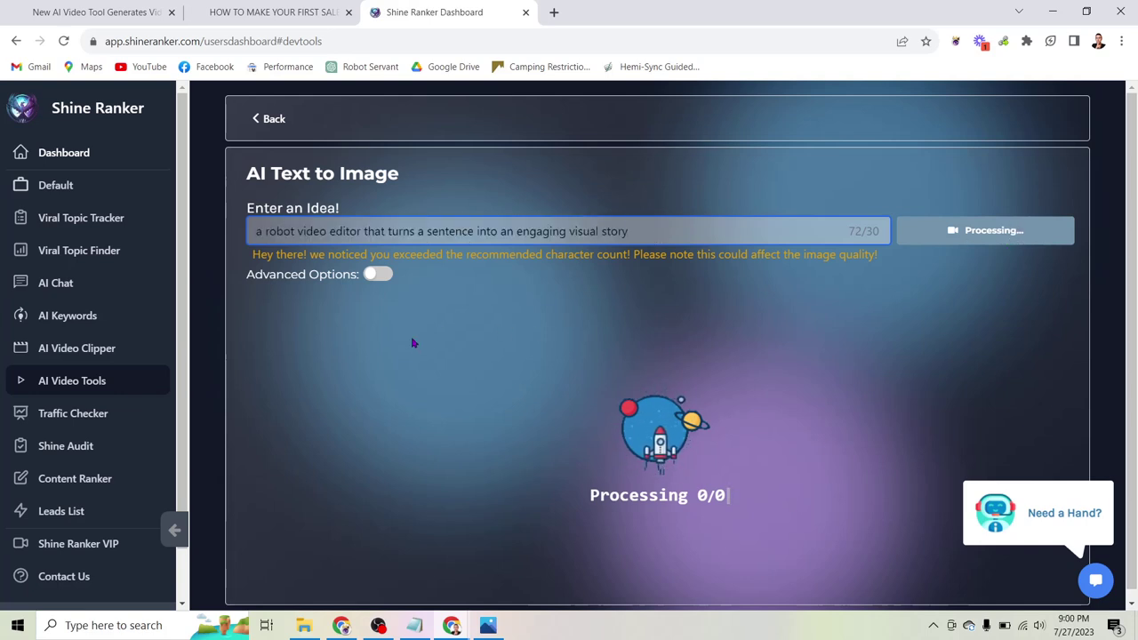
Step: Open File Explorer to find the downloaded final_video (16)
click(312, 622)
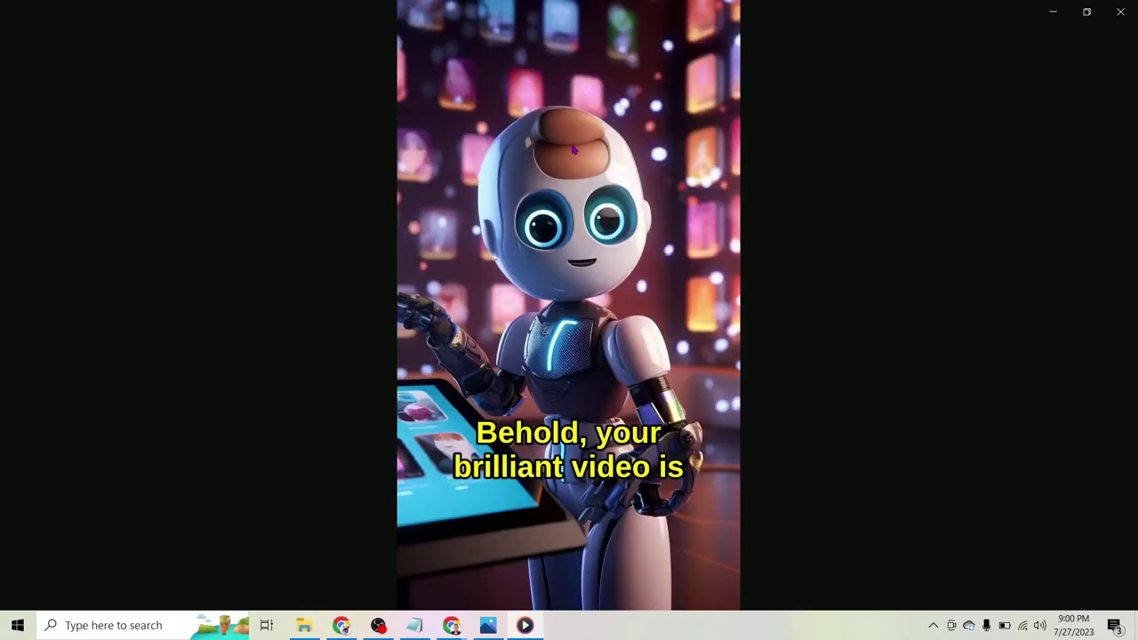
Step: Close the video player and the Downloads window to reveal the Text to Image page
click(1122, 12)
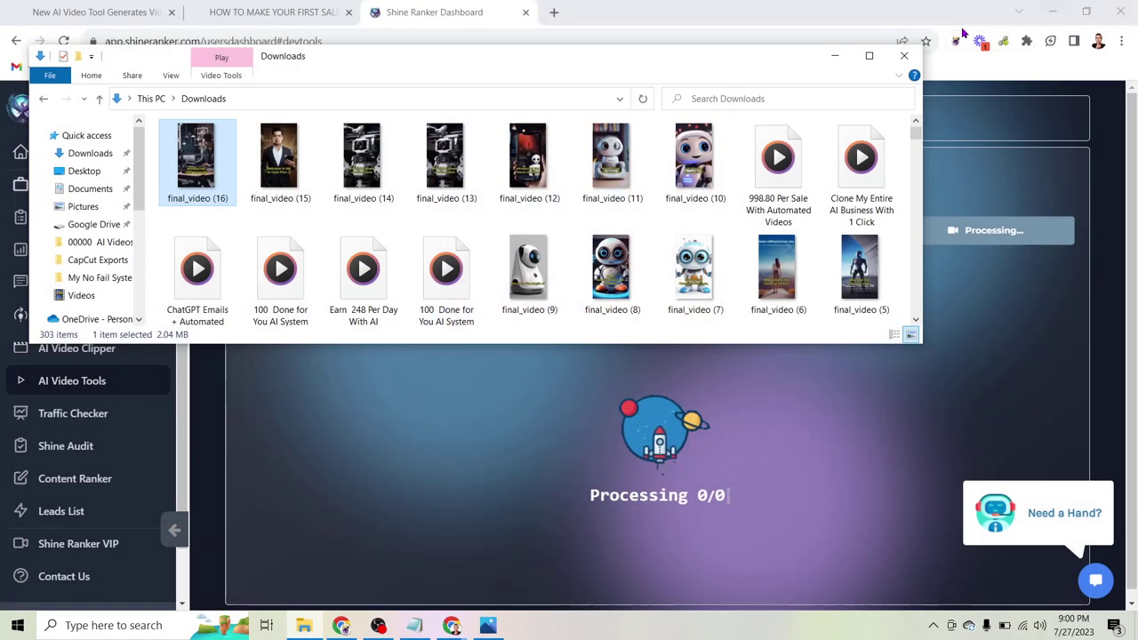
click(903, 56)
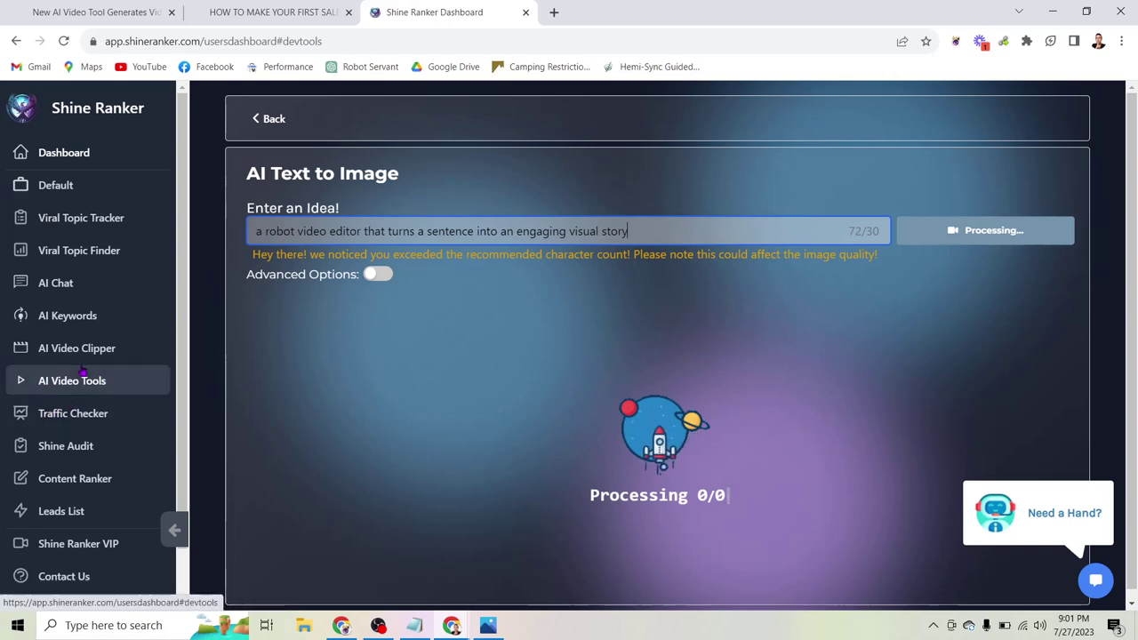
Step: Briefly open the Website Scraper from Other Tools, then return to the overview listing the Top 5 Website Video Generator
click(258, 124)
scroll(645, 264, down, 2)
scroll(845, 272, down, 1)
scroll(825, 270, down, 1)
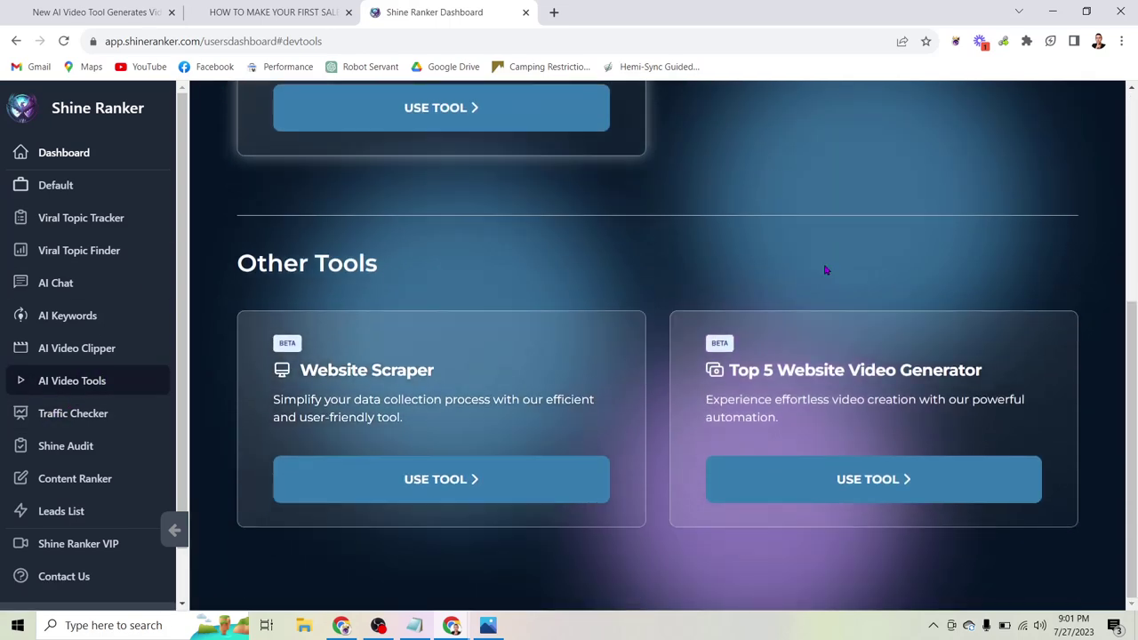
click(483, 498)
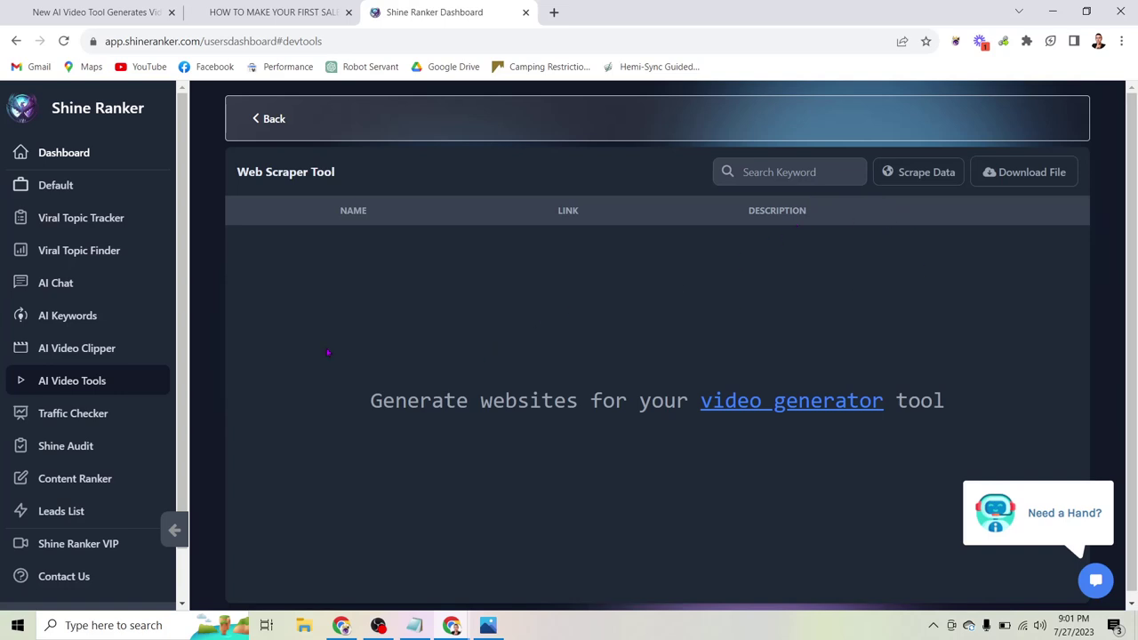
click(264, 126)
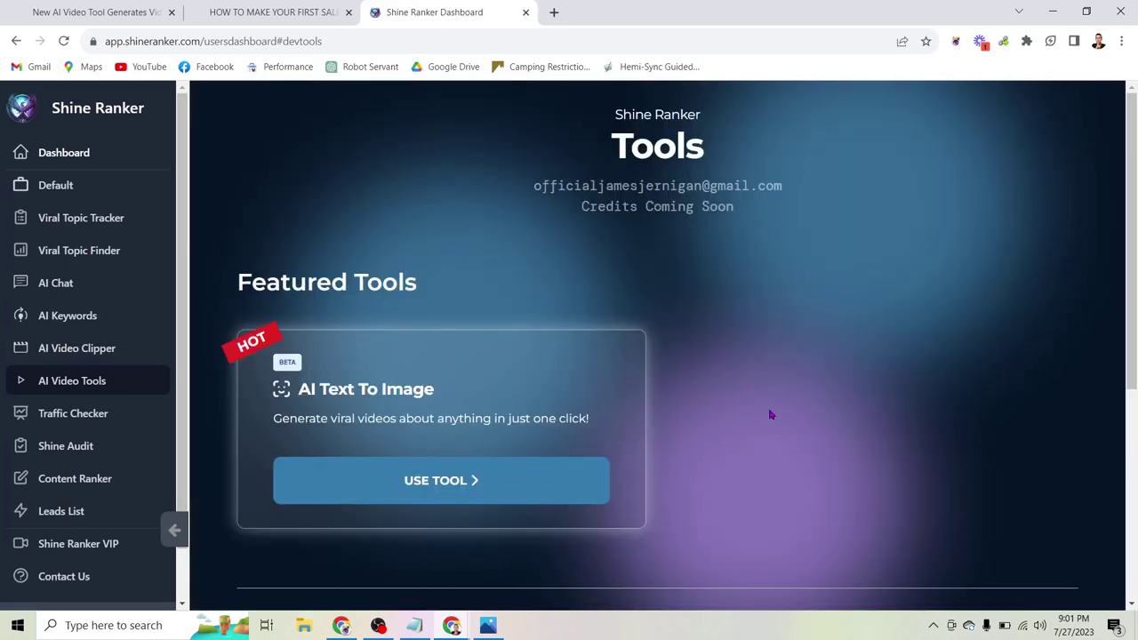
scroll(818, 334, down, 4)
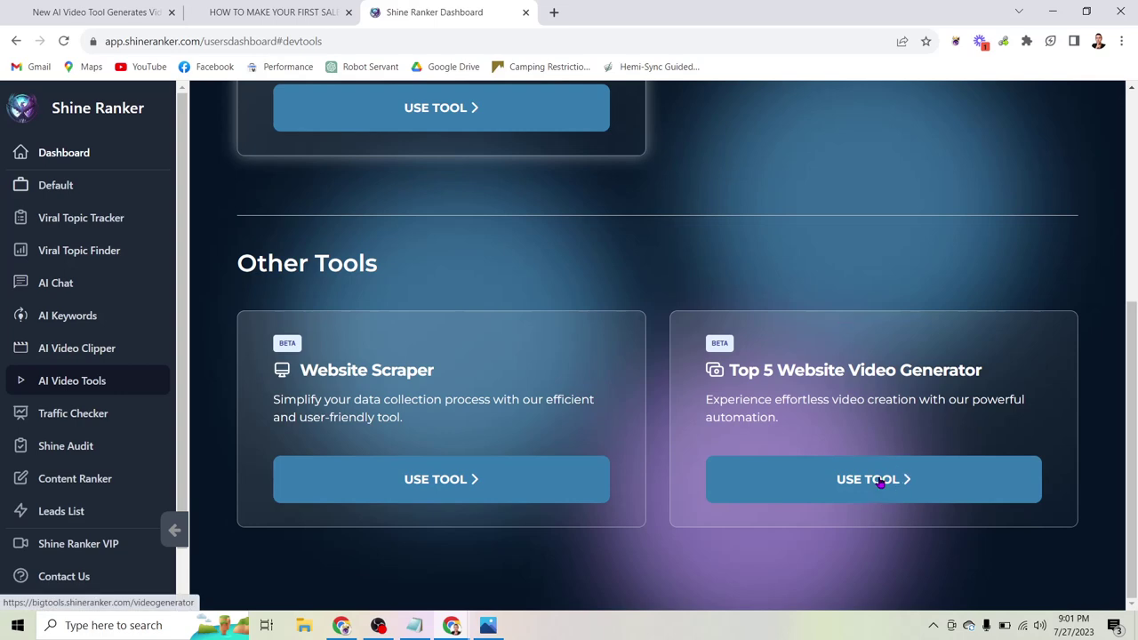
Step: Open the Top 5 Website Video Generator, play the eighth video, then close the video tab
click(878, 480)
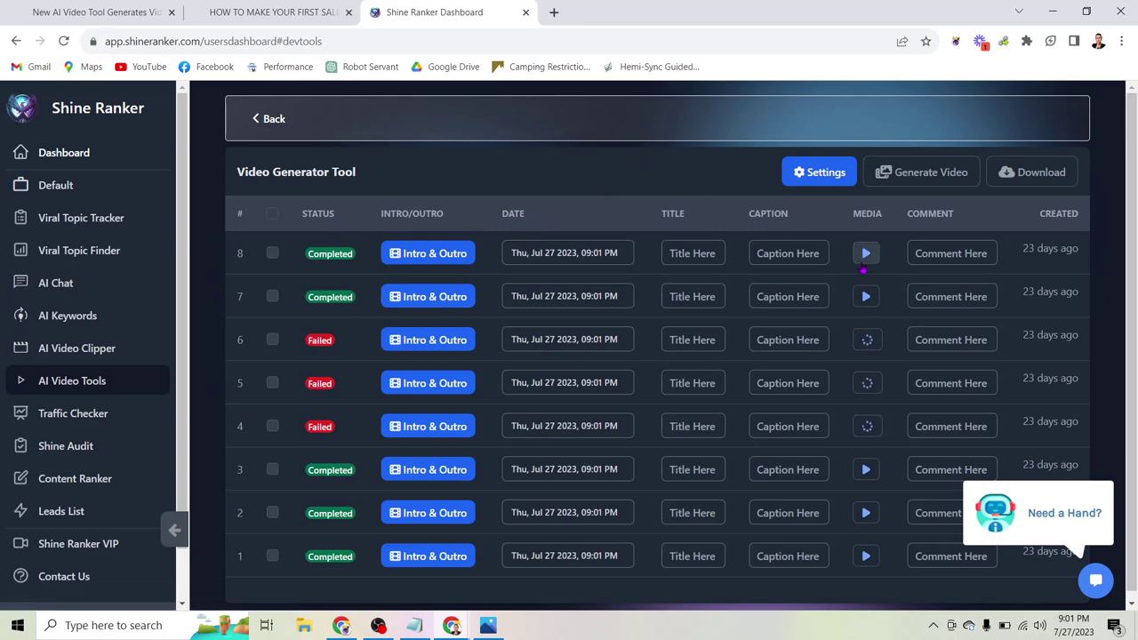
click(865, 253)
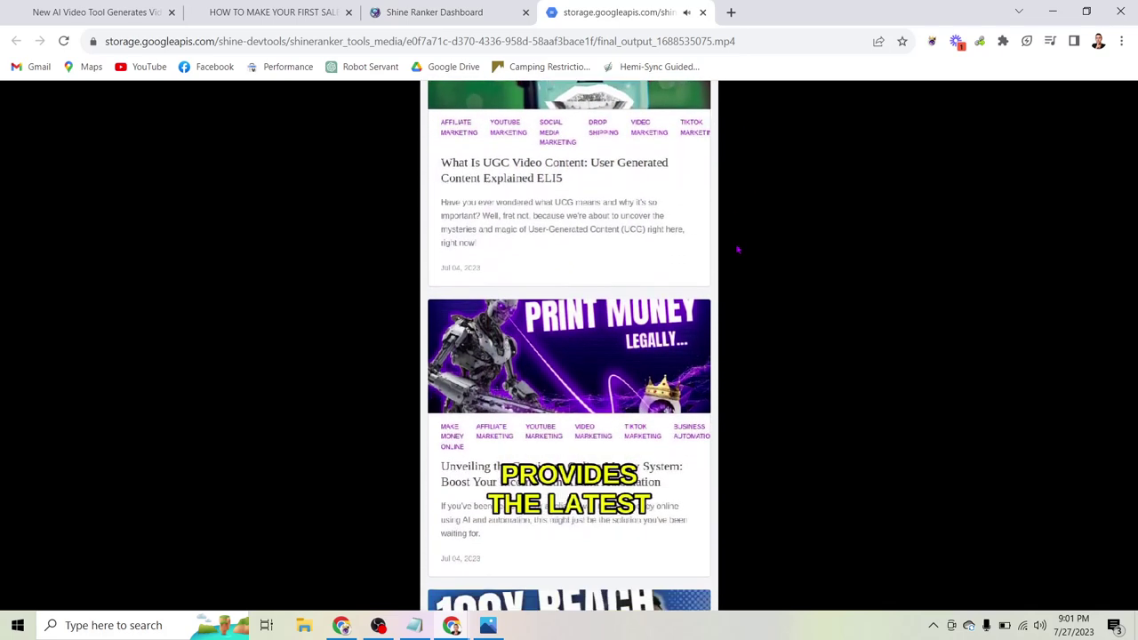
click(702, 12)
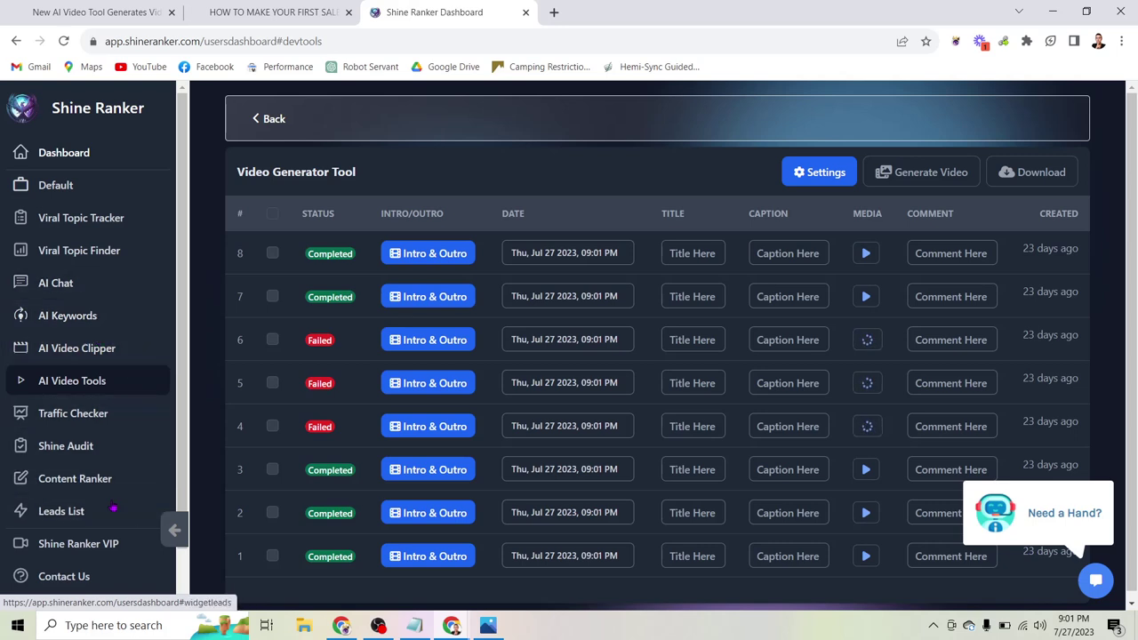
Step: On the Leads List, show the Get Widget embed code and select the whole iframe snippet
scroll(111, 426, down, 1)
click(89, 454)
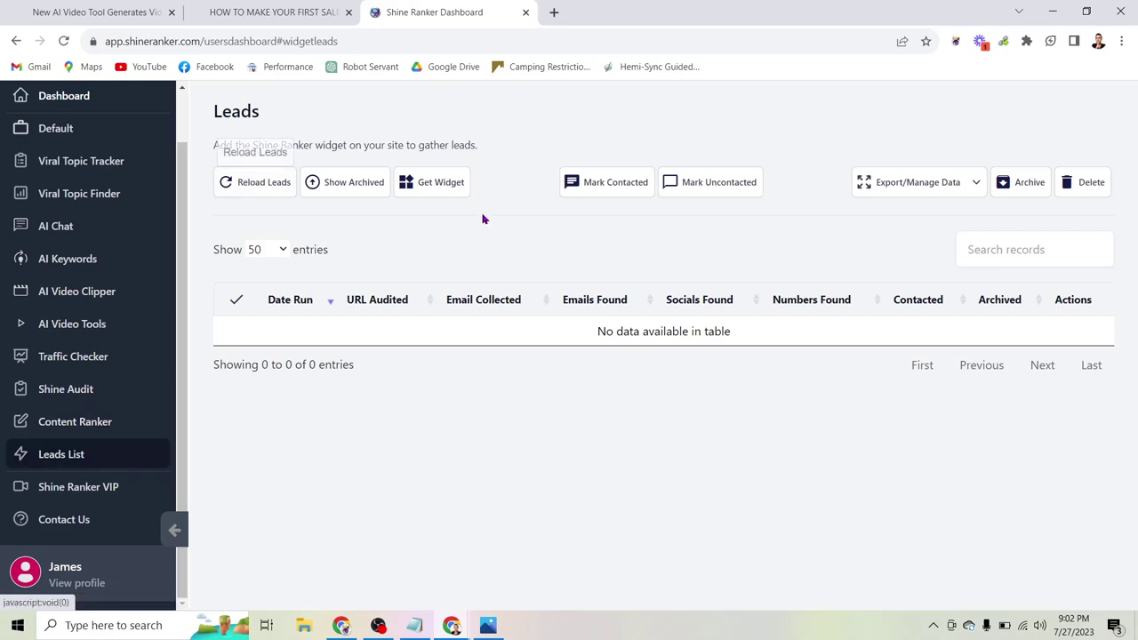
click(432, 187)
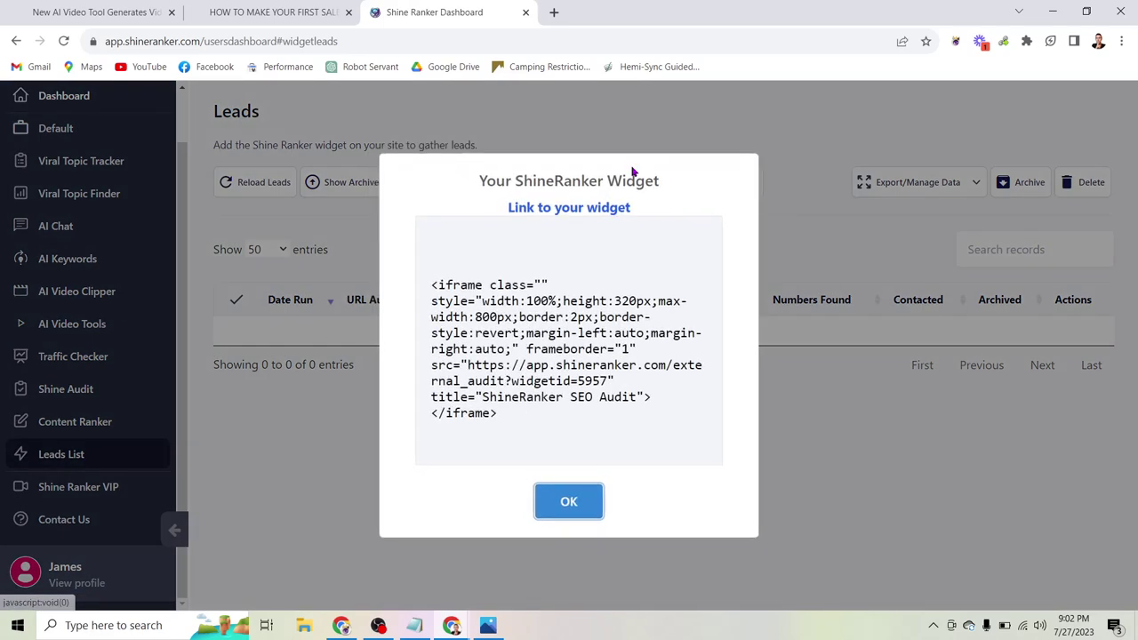
drag(429, 284, 638, 445)
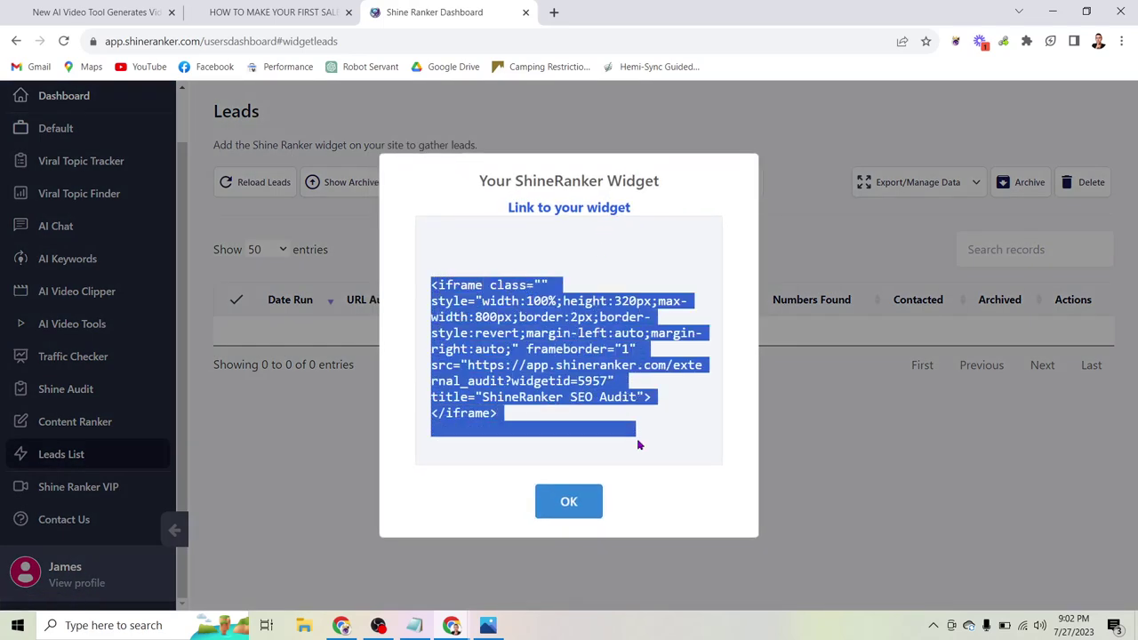
click(739, 149)
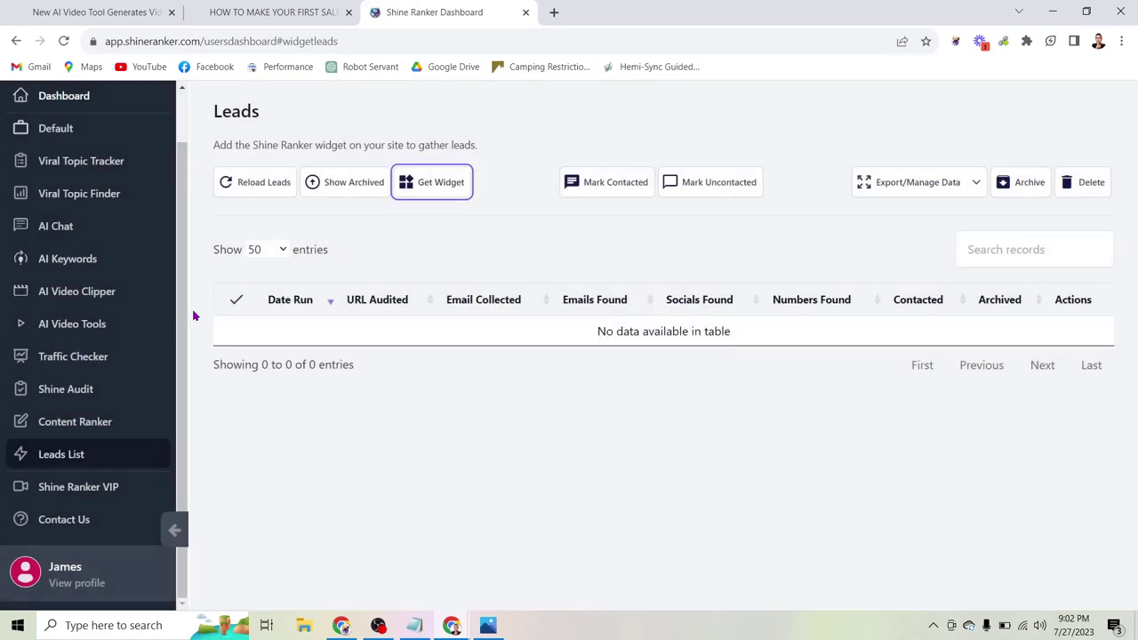
Step: Browse the Shine Audit results table, scrolling across its columns
click(89, 388)
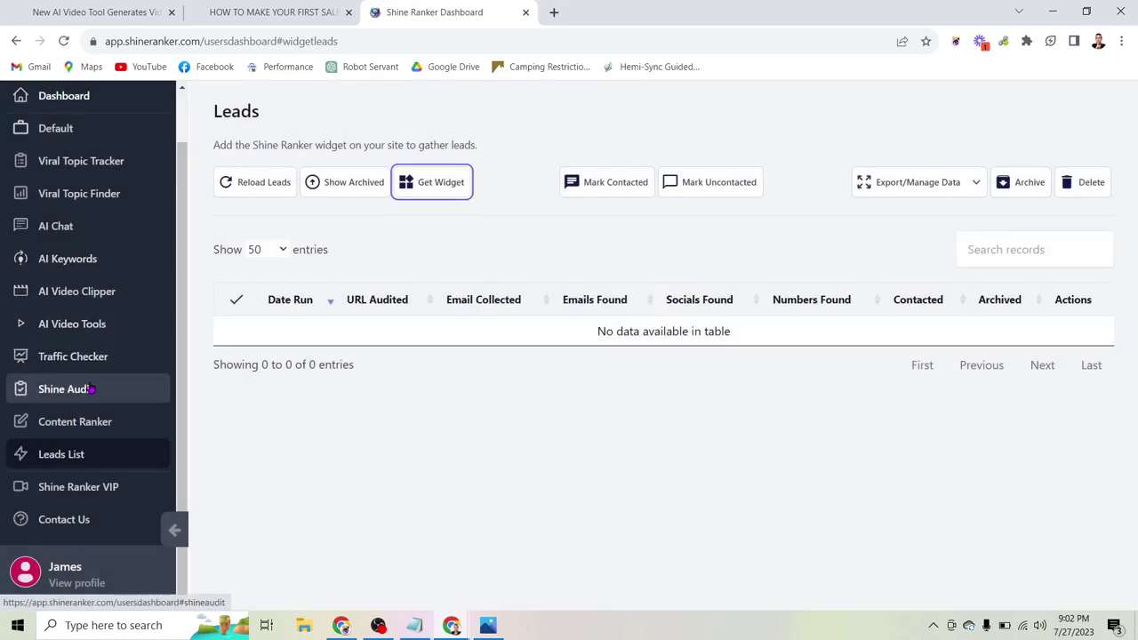
scroll(563, 325, down, 2)
scroll(563, 326, right, 4)
scroll(563, 327, right, 2)
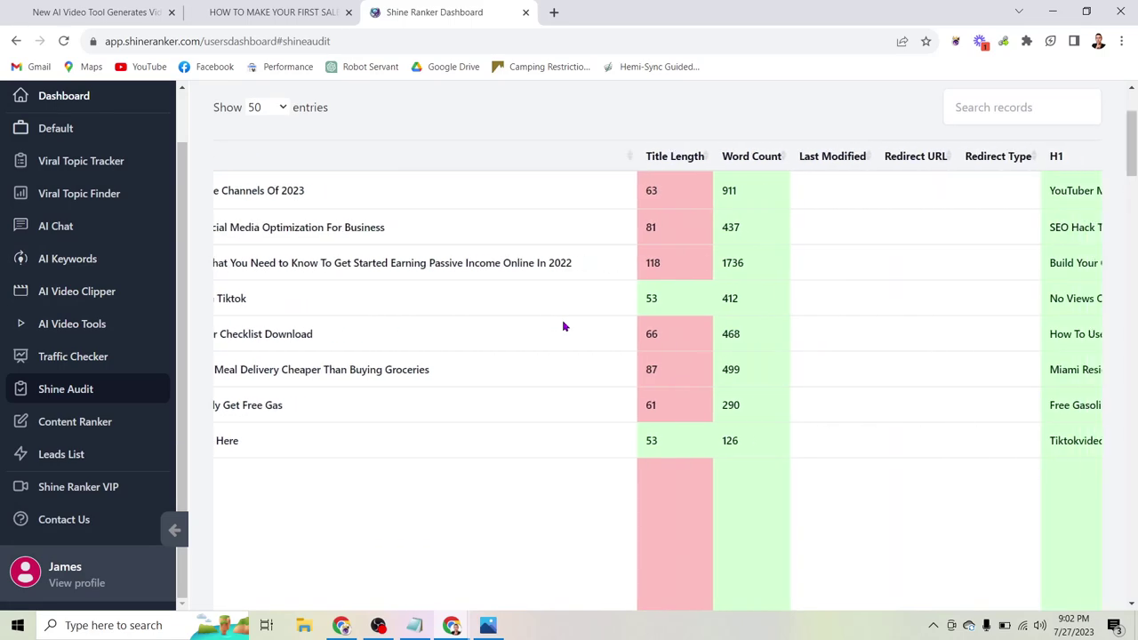
scroll(563, 326, right, 5)
scroll(563, 326, right, 1)
scroll(563, 326, left, 3)
scroll(562, 326, left, 3)
scroll(562, 326, right, 6)
Step: Return to the empty Leads List and view the widget embed code once more
click(98, 454)
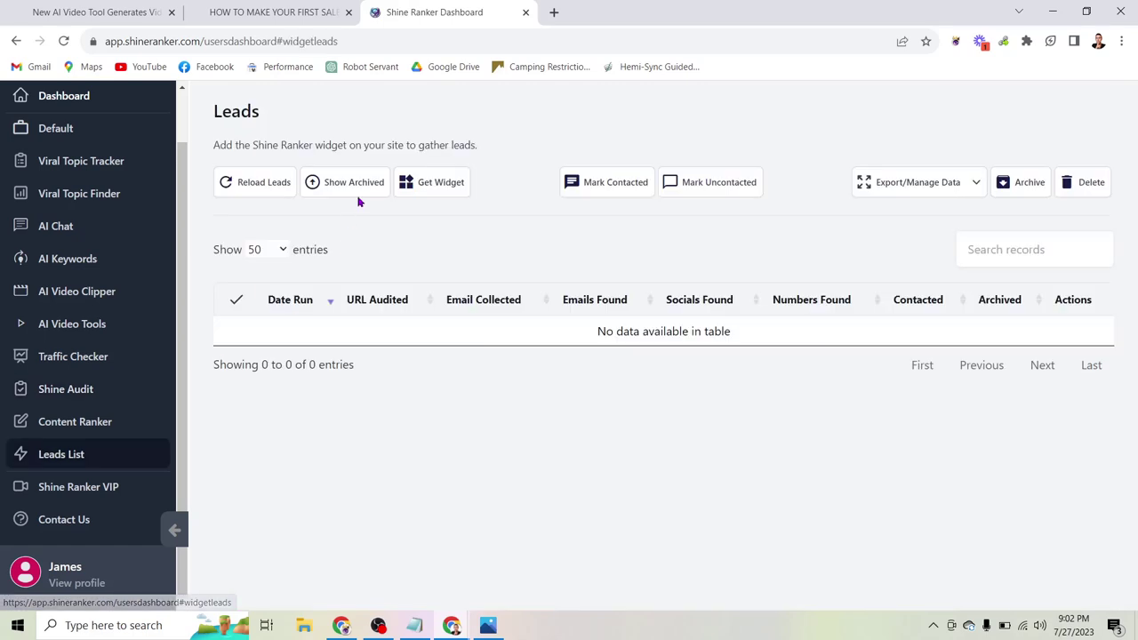
click(416, 184)
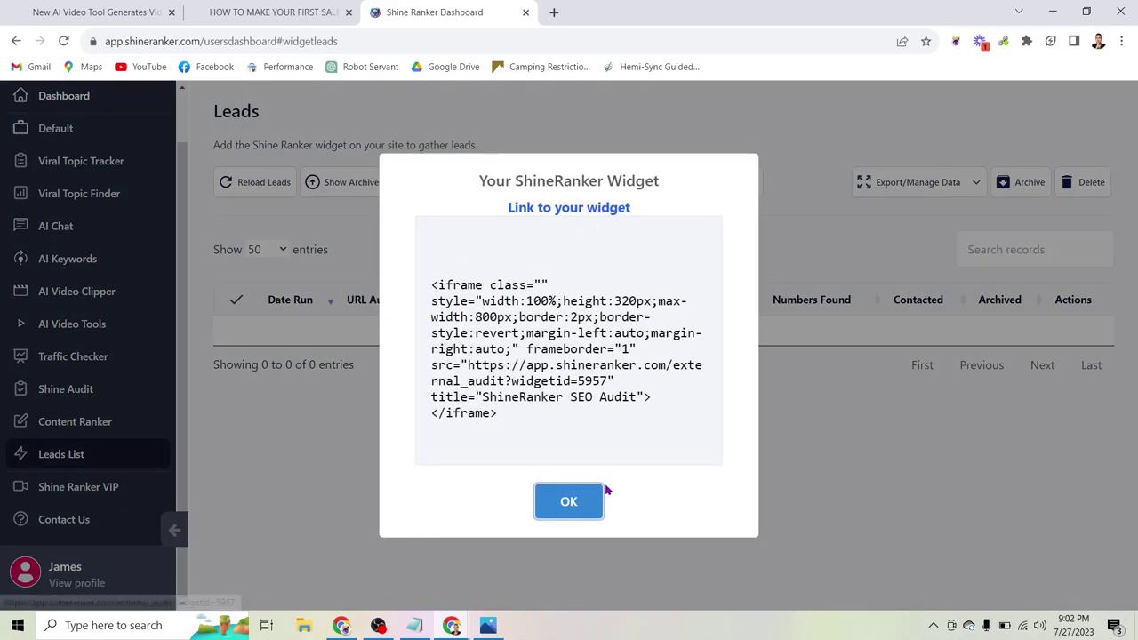
click(789, 551)
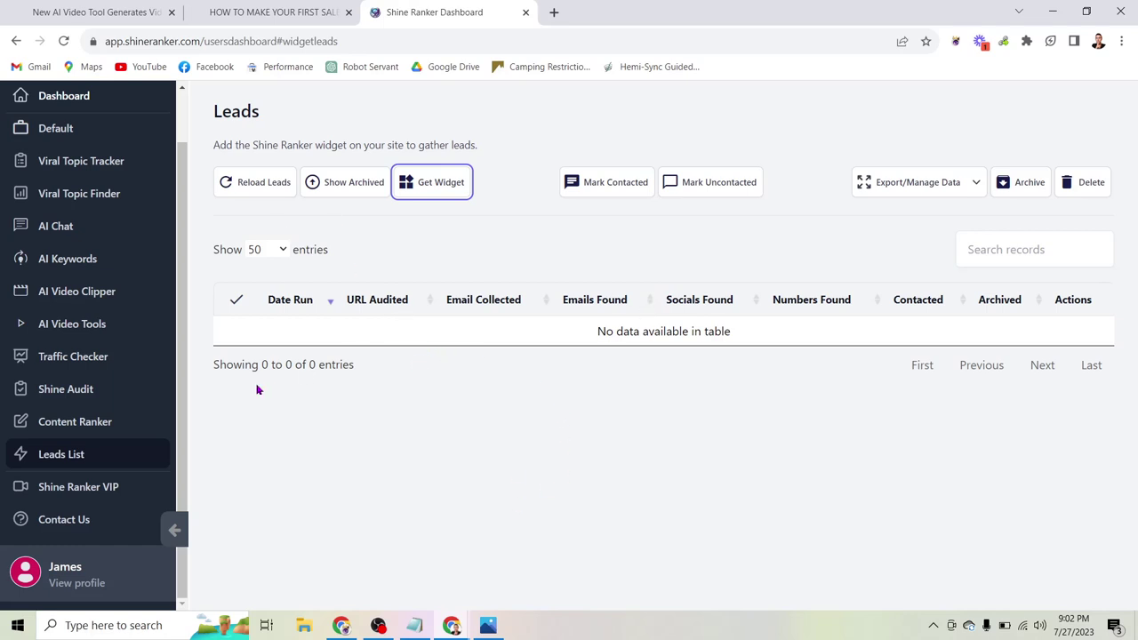
scroll(80, 351, up, 2)
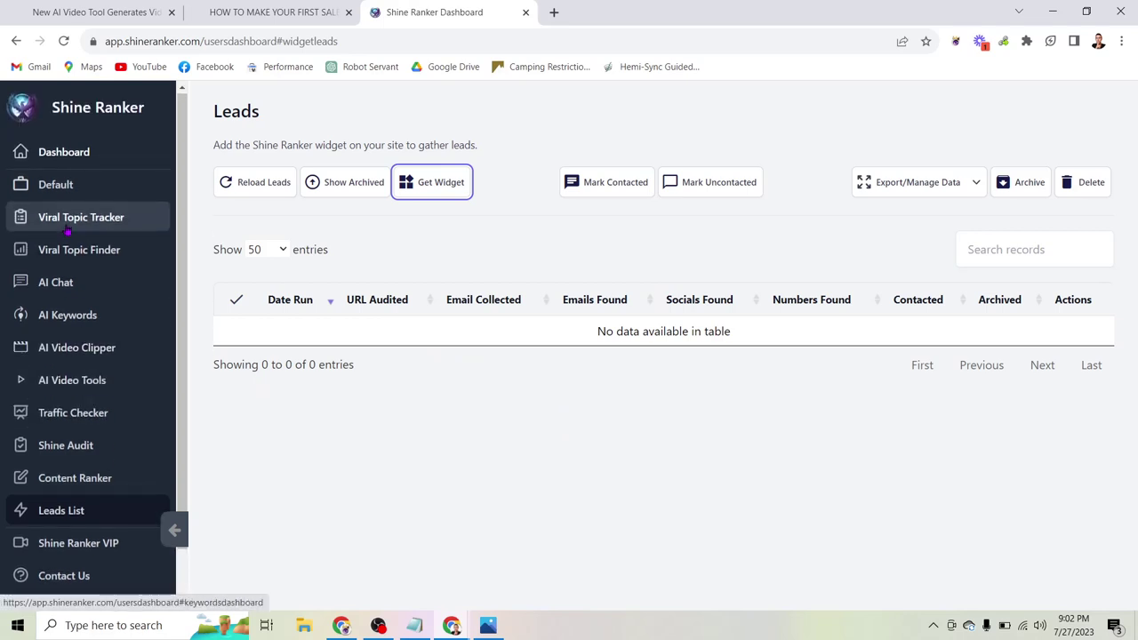
scroll(68, 229, down, 2)
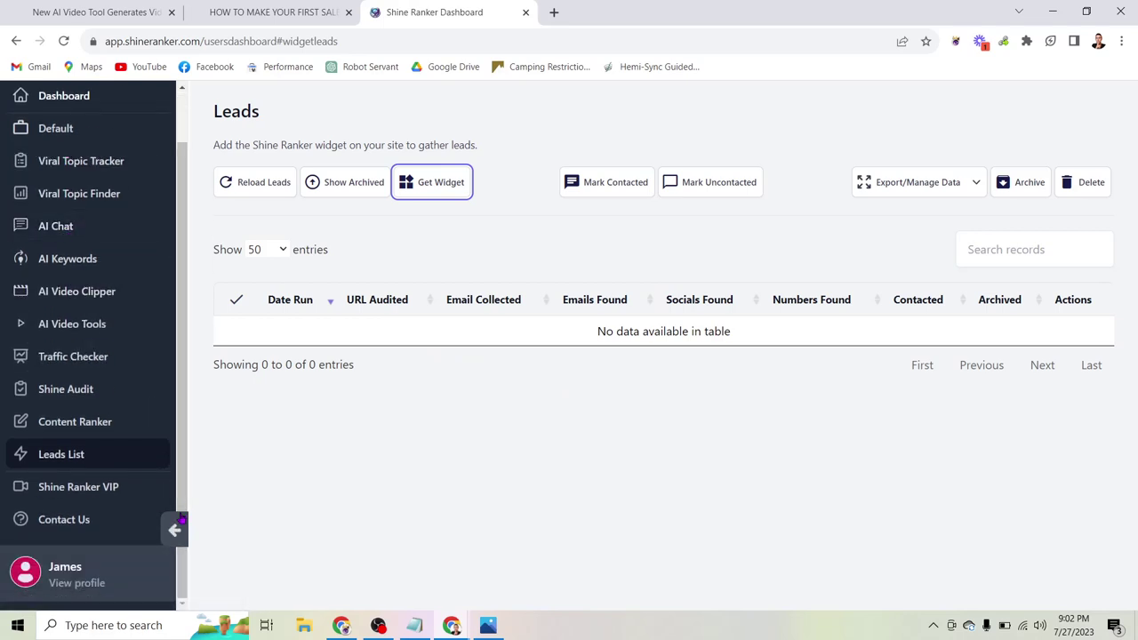
scroll(92, 382, up, 2)
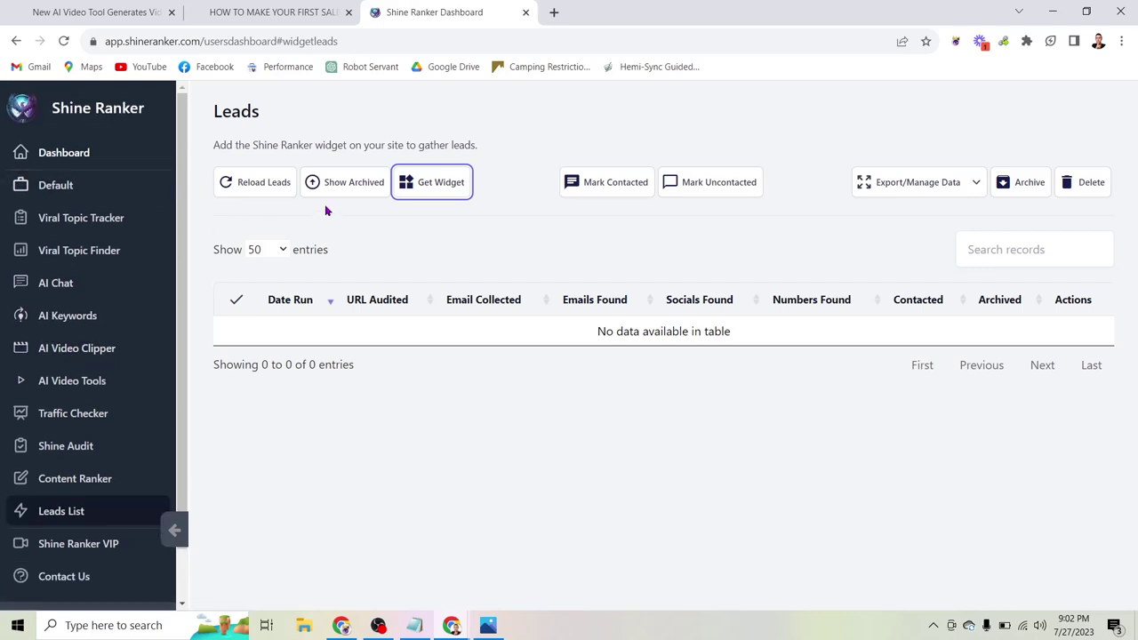
Step: Switch to the oneclickvids.com tab, then to the shineranker.com sales video tab
click(93, 11)
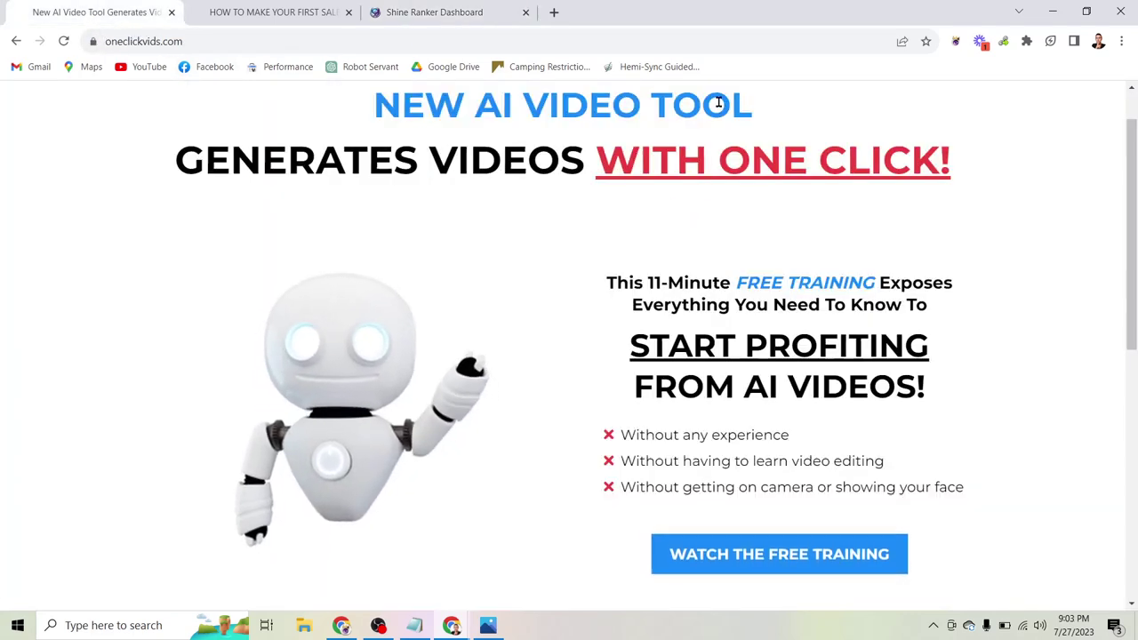
click(302, 12)
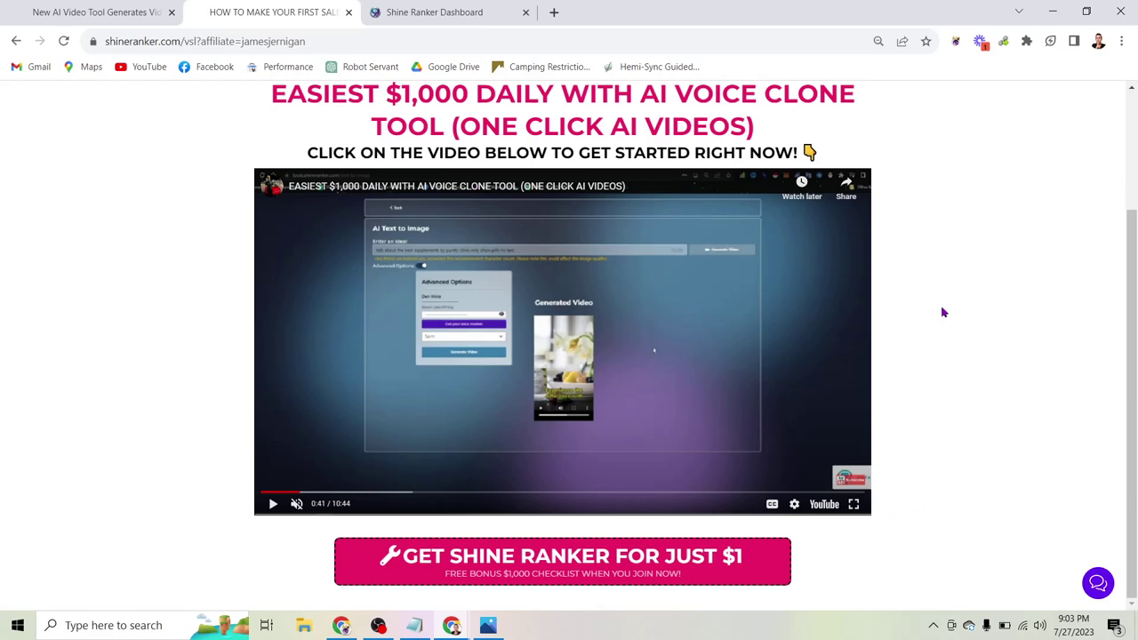
click(102, 11)
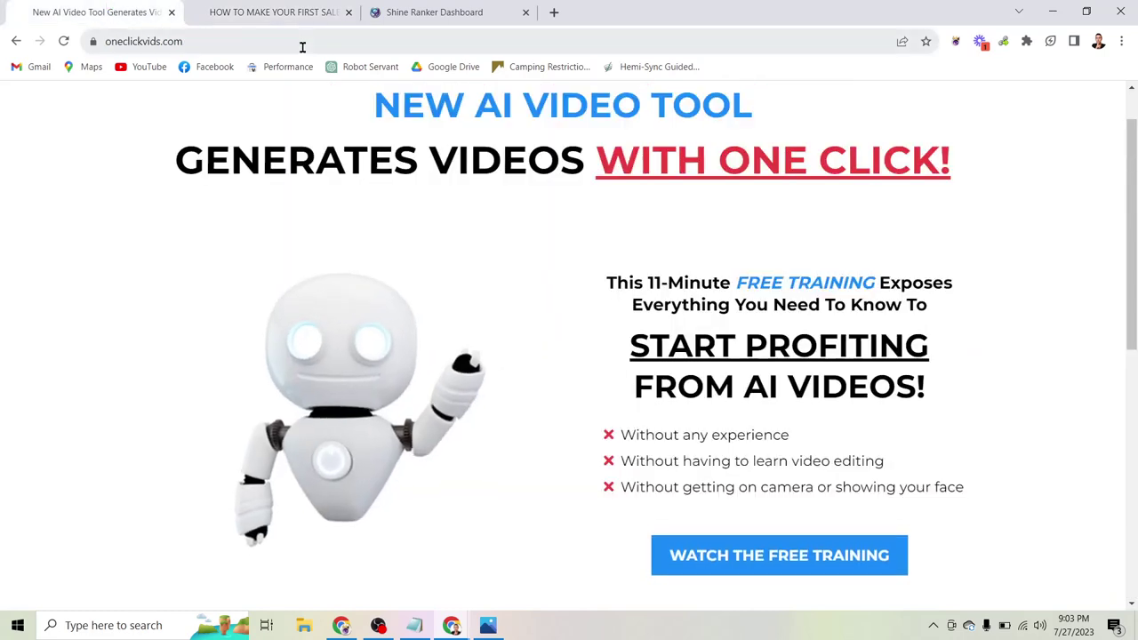